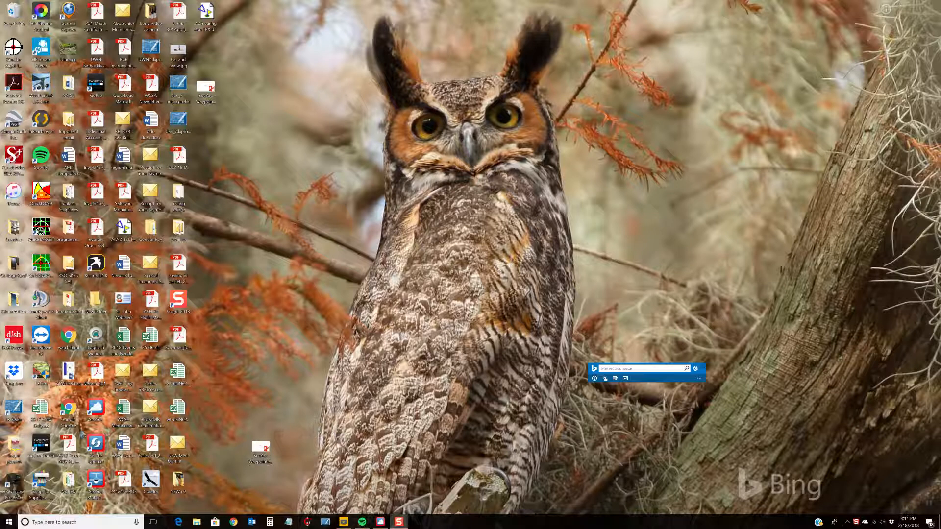
# - Bring up SeeYou and clear its workspace by closing all open files and the cockpit instruments
pyautogui.doubleClick(94, 413)
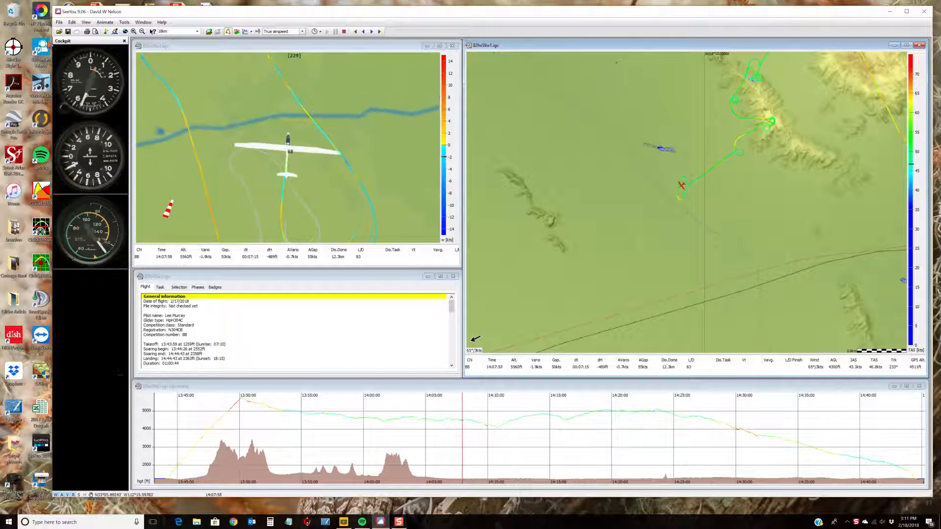
pyautogui.click(59, 22)
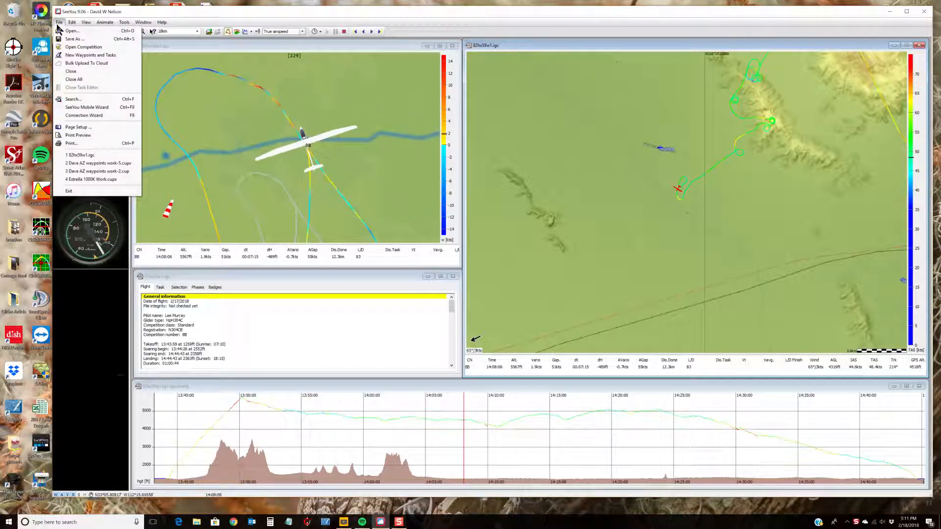
pyautogui.click(88, 80)
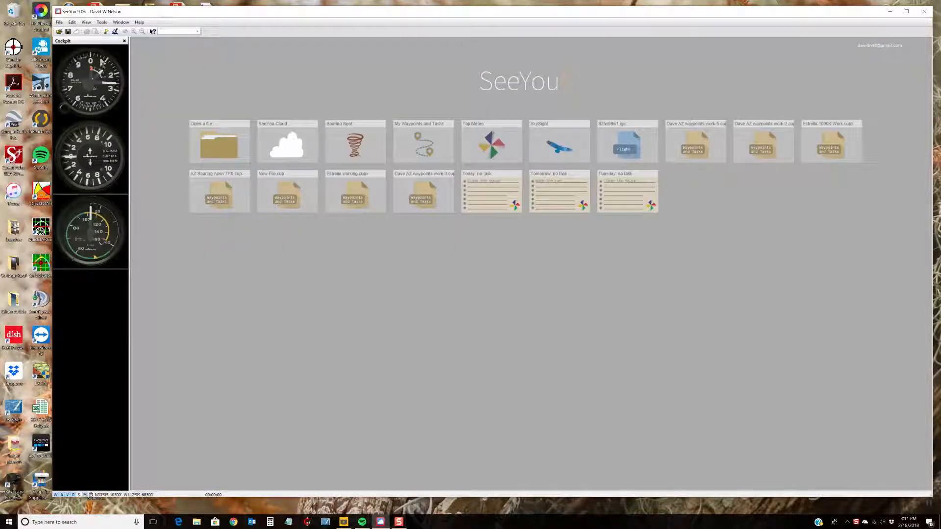
pyautogui.click(124, 41)
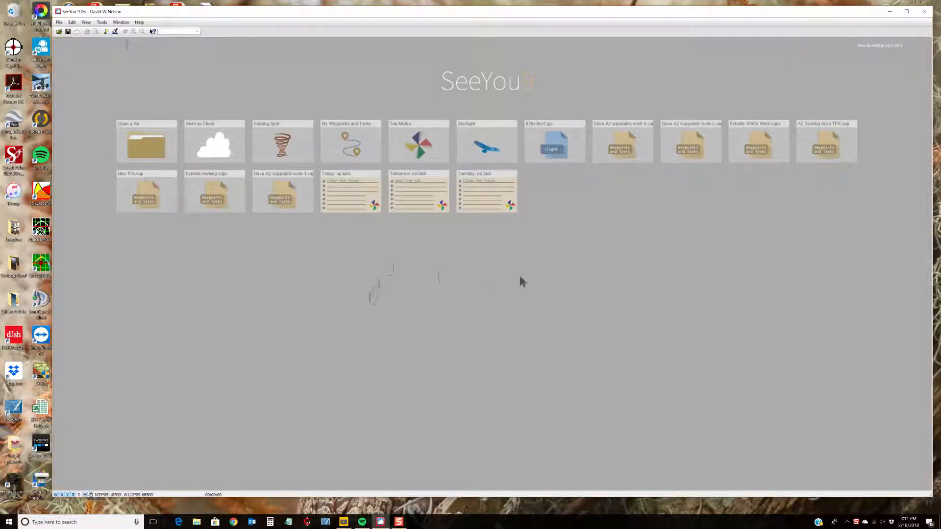
# - Open the recent IGC flight and create three additional windows of the same flight
pyautogui.click(558, 143)
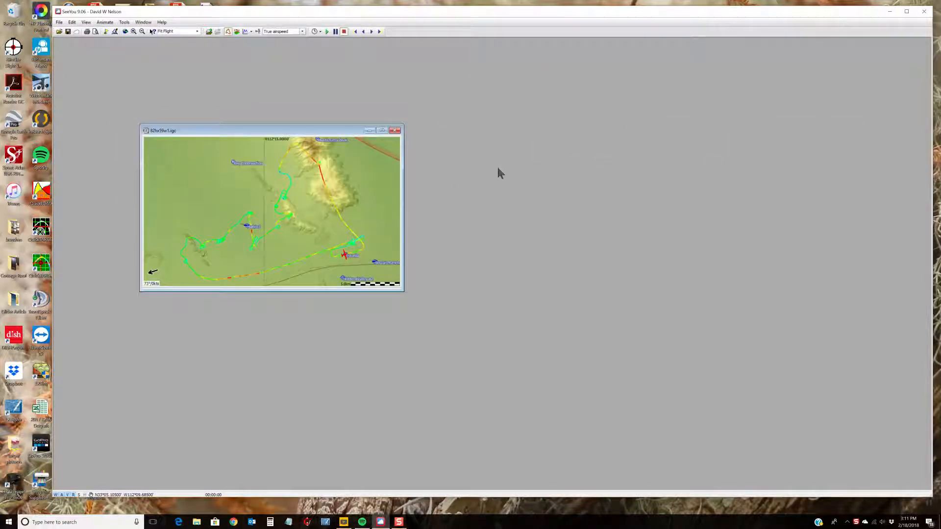
pyautogui.click(144, 23)
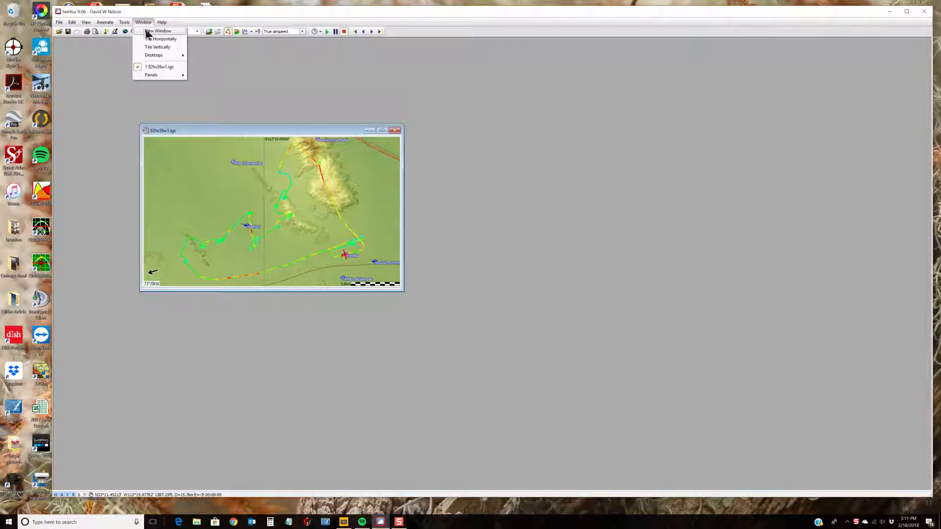
pyautogui.click(158, 31)
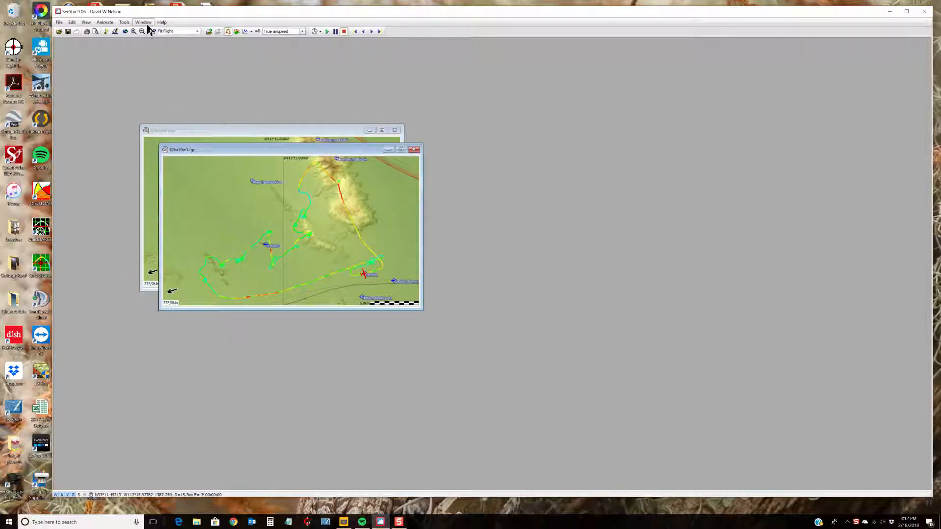
pyautogui.click(146, 24)
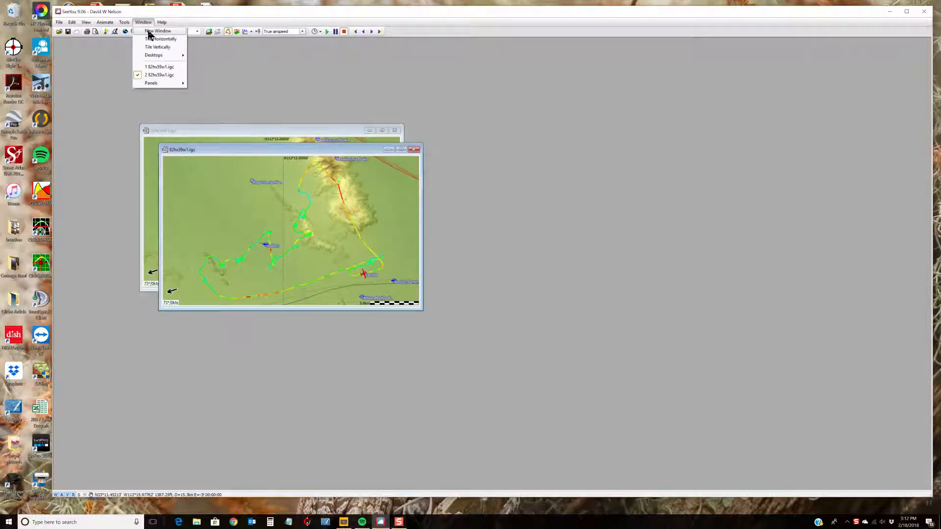
pyautogui.click(148, 31)
pyautogui.click(145, 22)
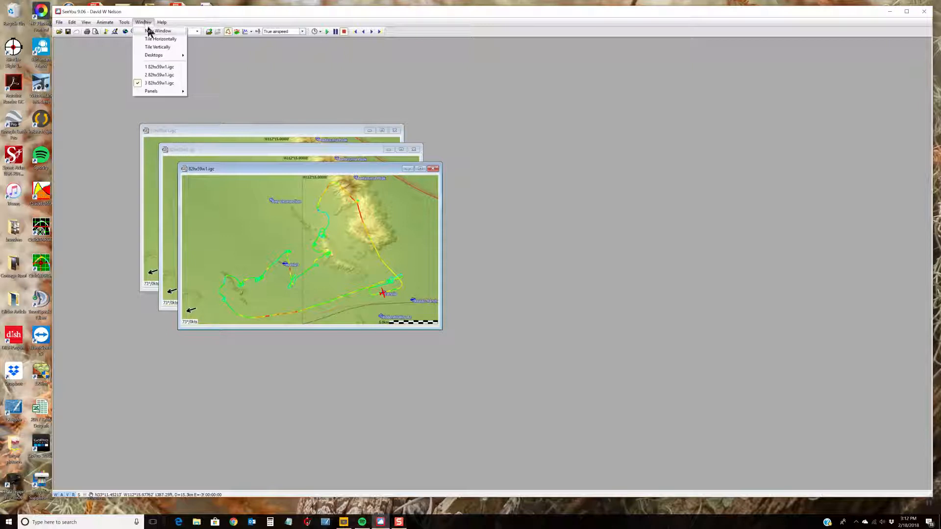
pyautogui.click(148, 30)
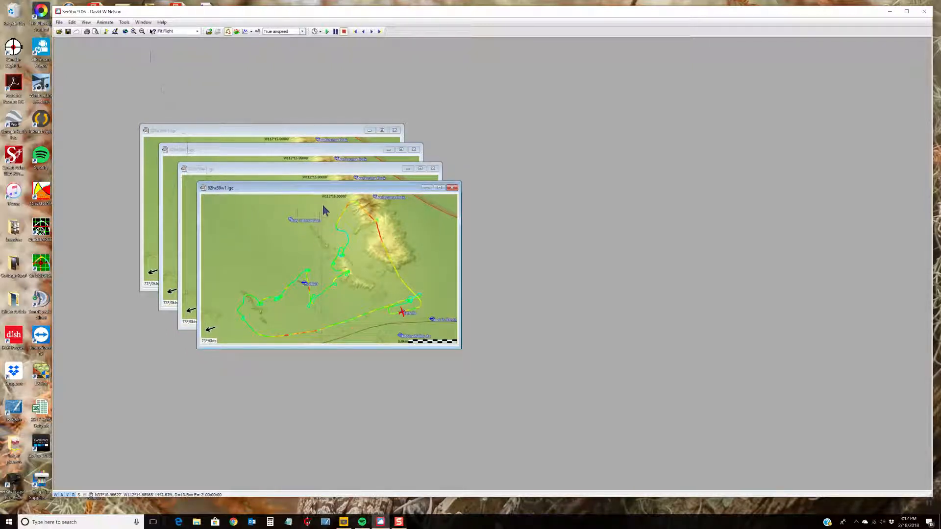
# - Show the cockpit instruments and spread the four stacked flight windows into a two-by-two arrangement
pyautogui.click(85, 23)
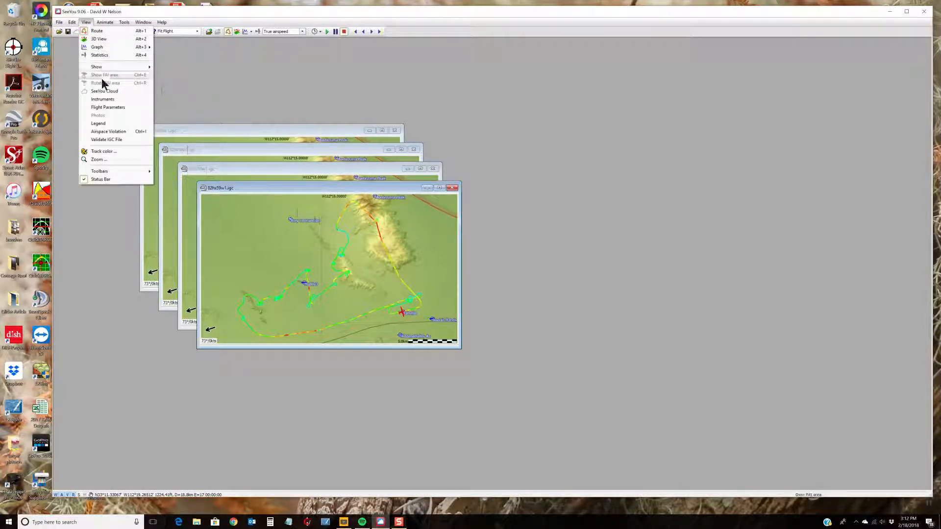
pyautogui.click(101, 100)
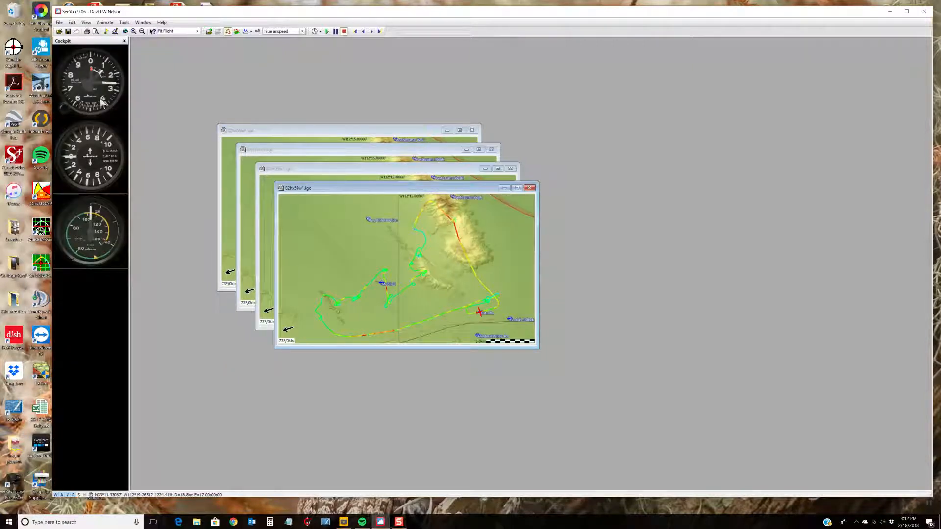
pyautogui.moveTo(374, 189); pyautogui.dragTo(746, 63)
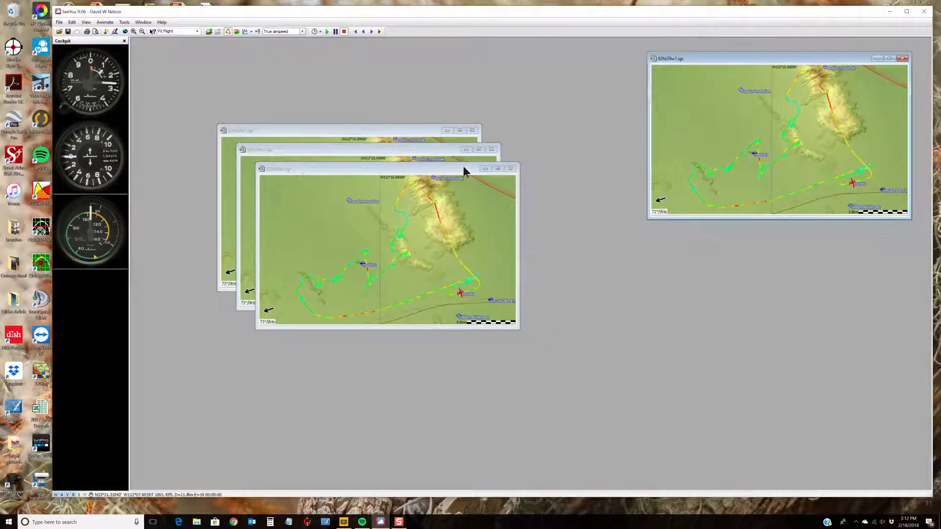
pyautogui.click(401, 172)
pyautogui.moveTo(400, 174); pyautogui.dragTo(787, 285)
pyautogui.moveTo(349, 152); pyautogui.dragTo(321, 306)
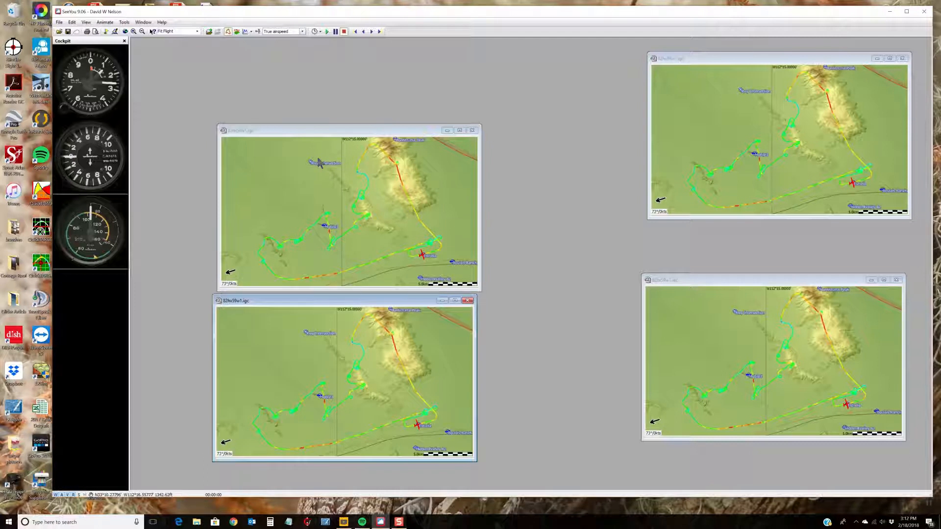
pyautogui.moveTo(319, 131); pyautogui.dragTo(281, 63)
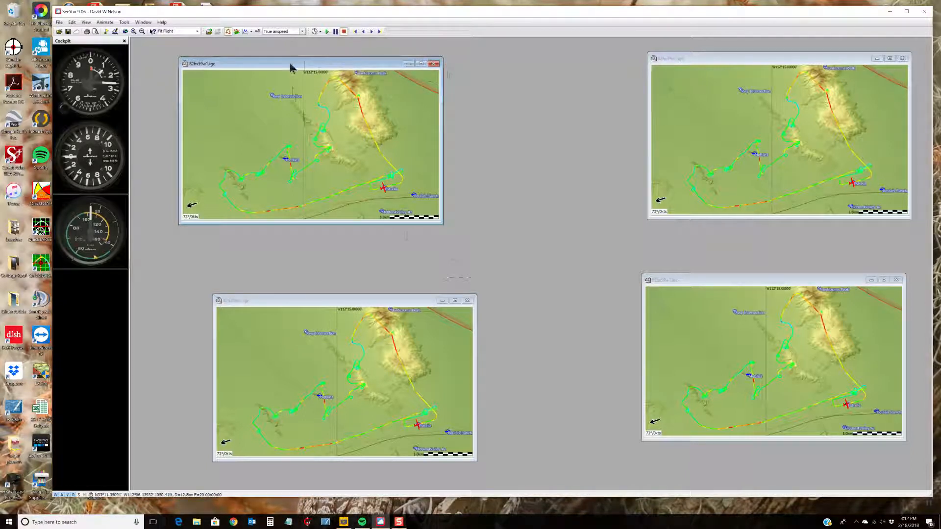
# - Switch the upper-left flight window to 3D View and show its flight parameters
pyautogui.click(86, 22)
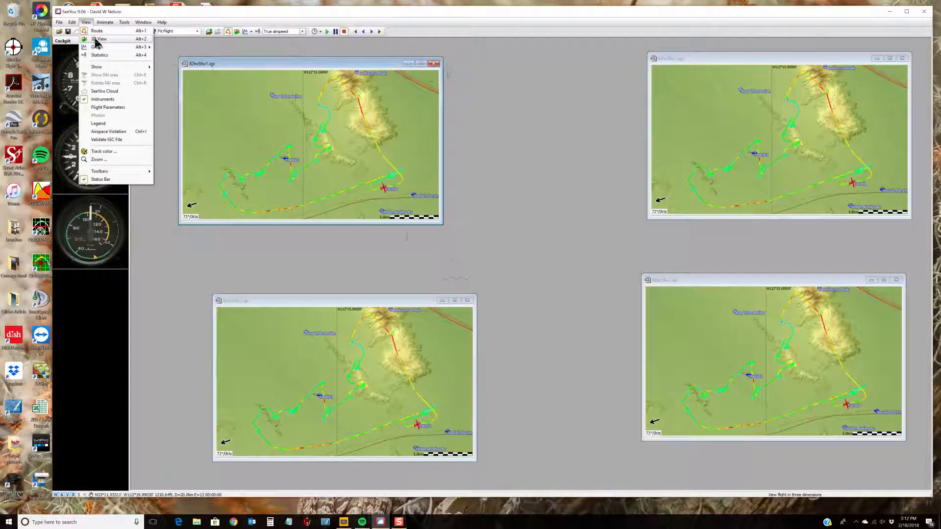
pyautogui.click(97, 39)
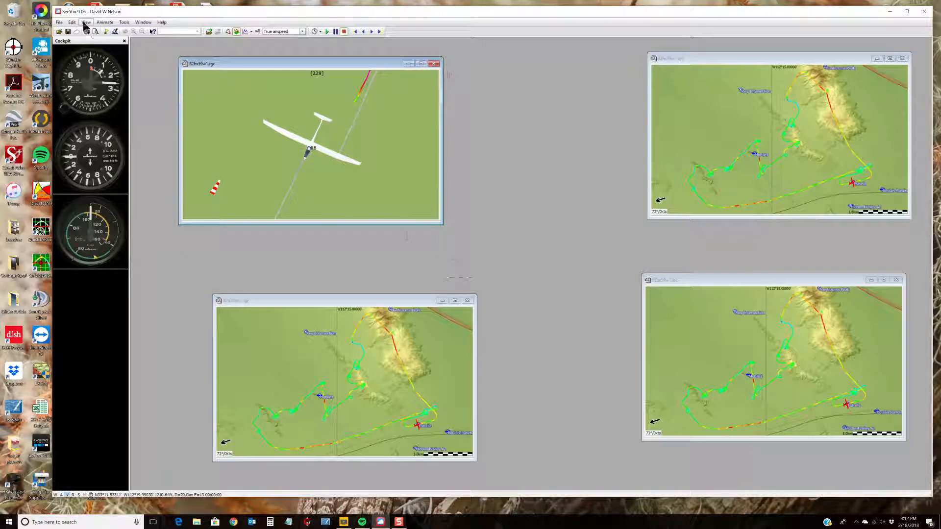
pyautogui.click(85, 23)
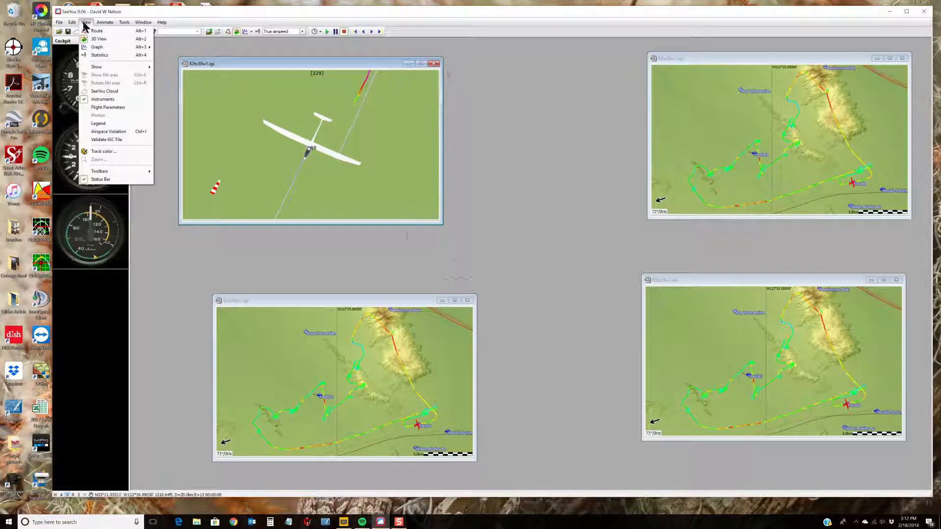
pyautogui.click(115, 107)
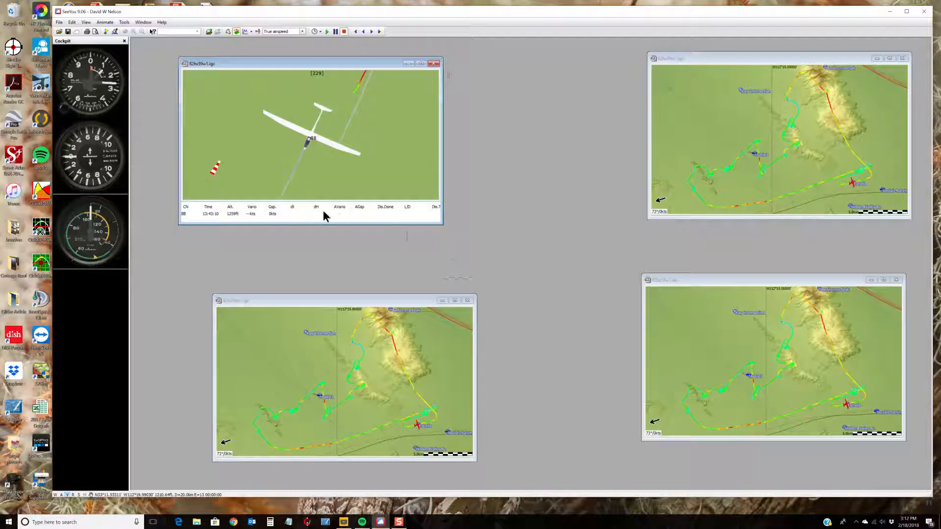
# - Color the track in the 3D flight window by Netto vertical speed and show its legend
pyautogui.click(86, 22)
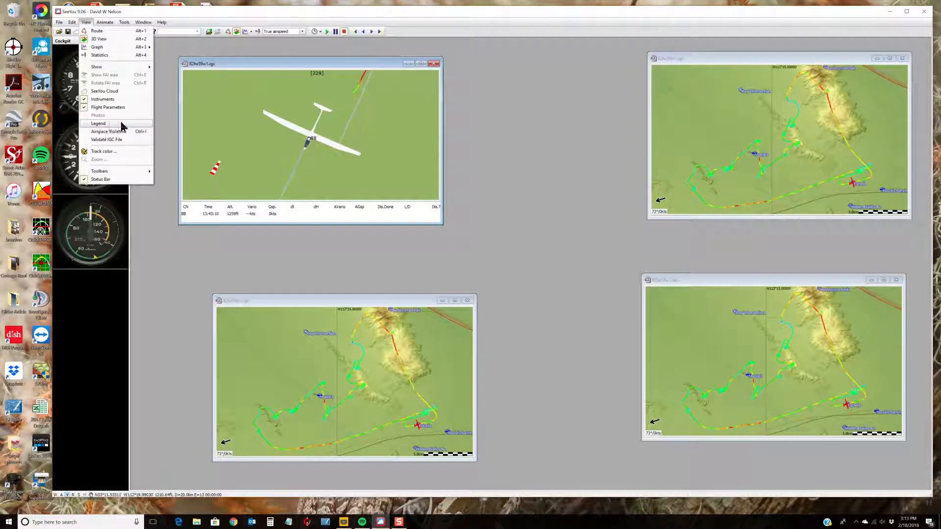
pyautogui.click(302, 32)
pyautogui.click(303, 31)
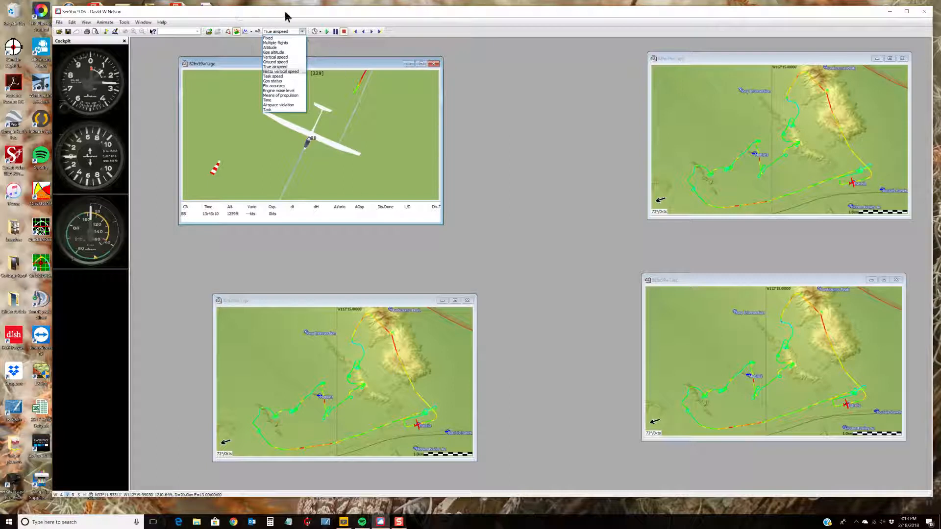
pyautogui.click(293, 72)
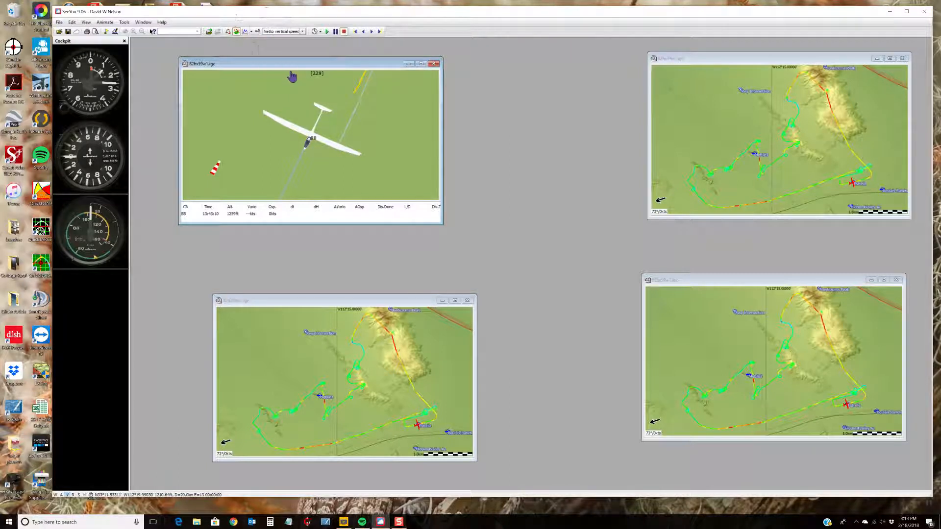
pyautogui.click(86, 22)
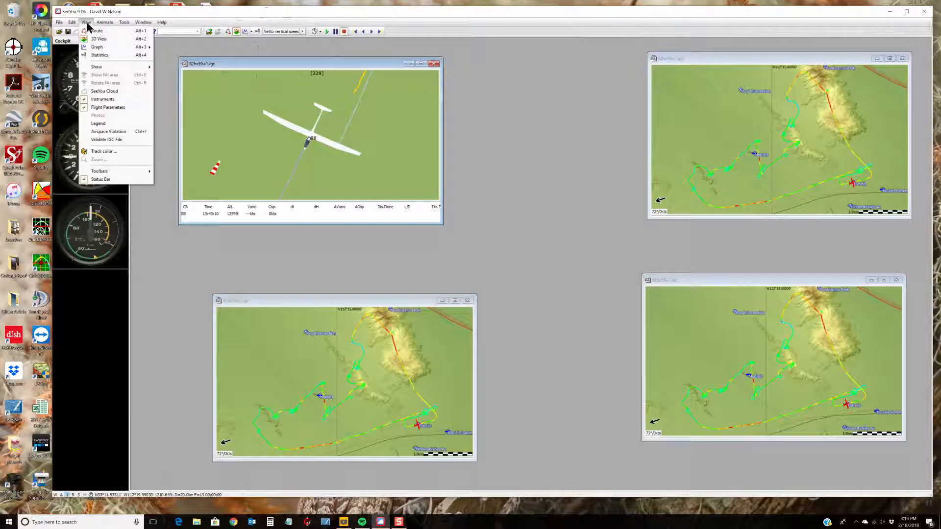
pyautogui.click(110, 123)
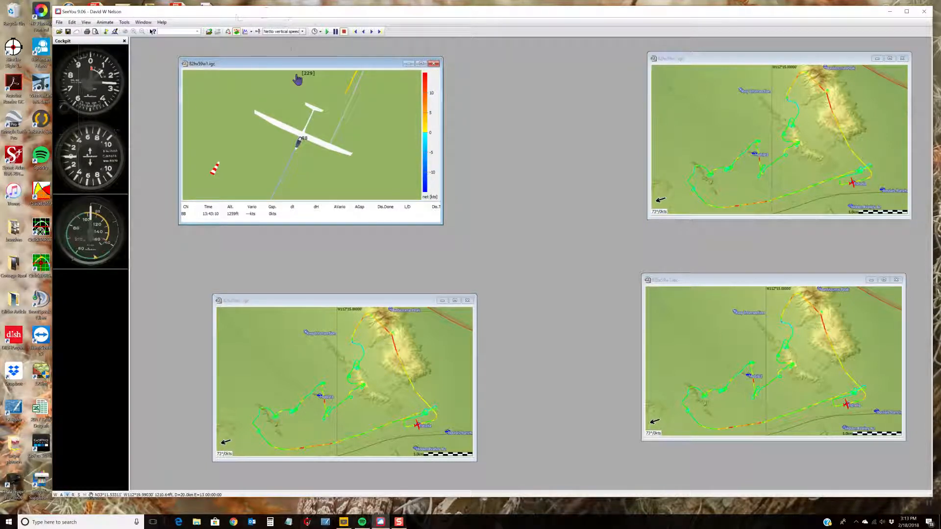
# - Set the upper-right flight window to Route view and show its flight parameters and legend
pyautogui.click(756, 56)
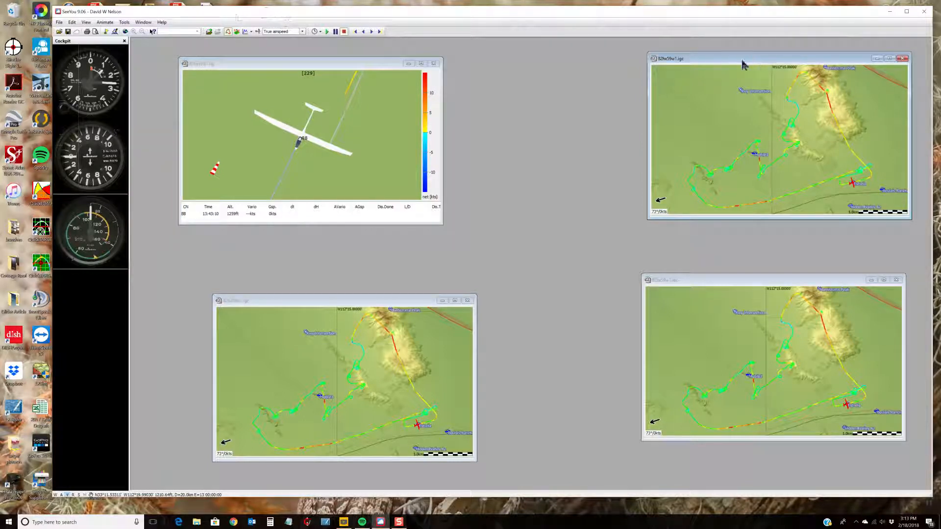
pyautogui.rightClick(726, 103)
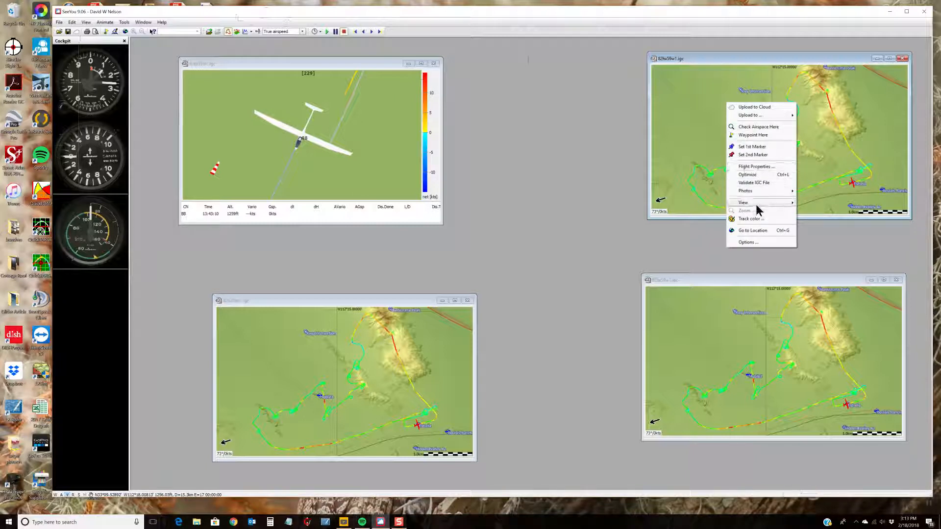
pyautogui.moveTo(760, 204)
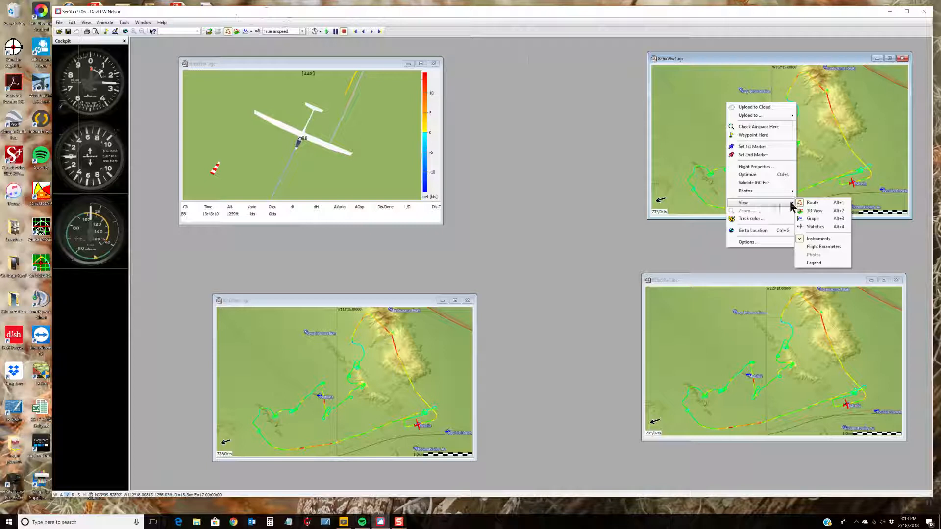
pyautogui.click(817, 207)
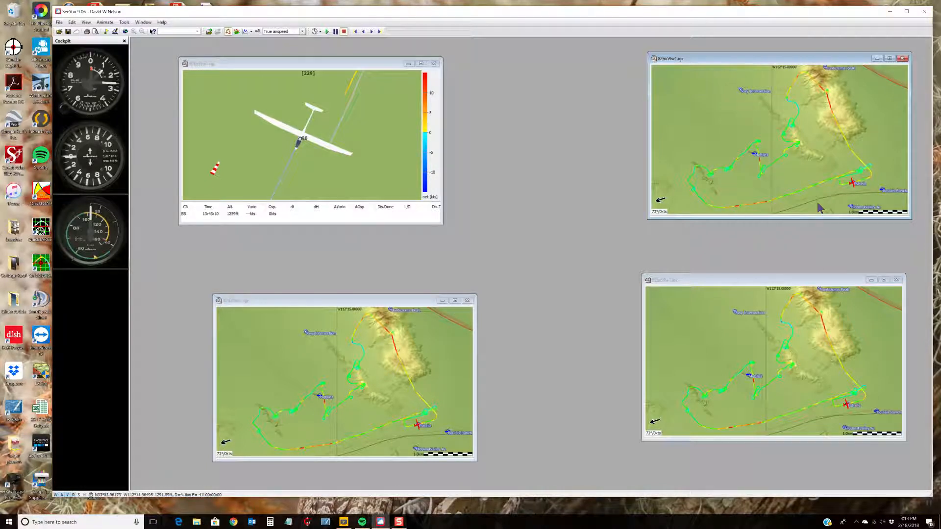
pyautogui.rightClick(715, 130)
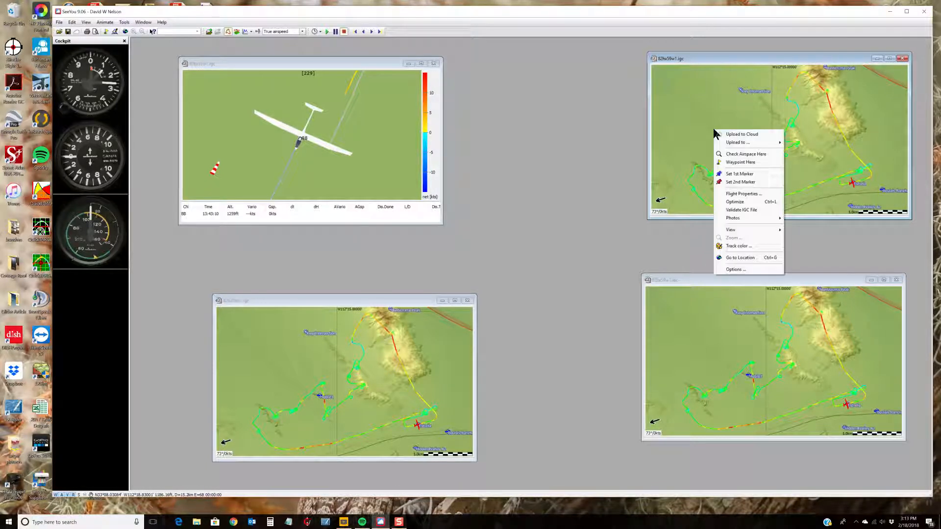
pyautogui.moveTo(745, 227)
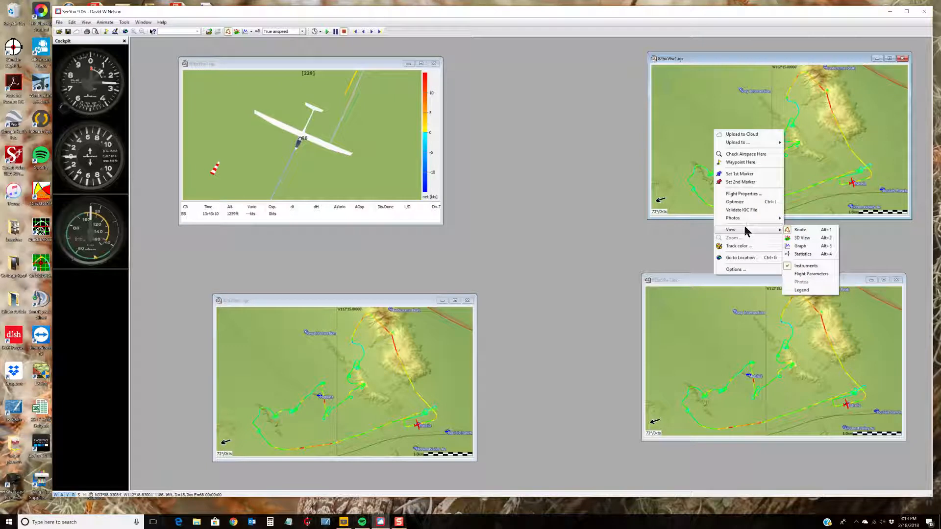
pyautogui.click(824, 274)
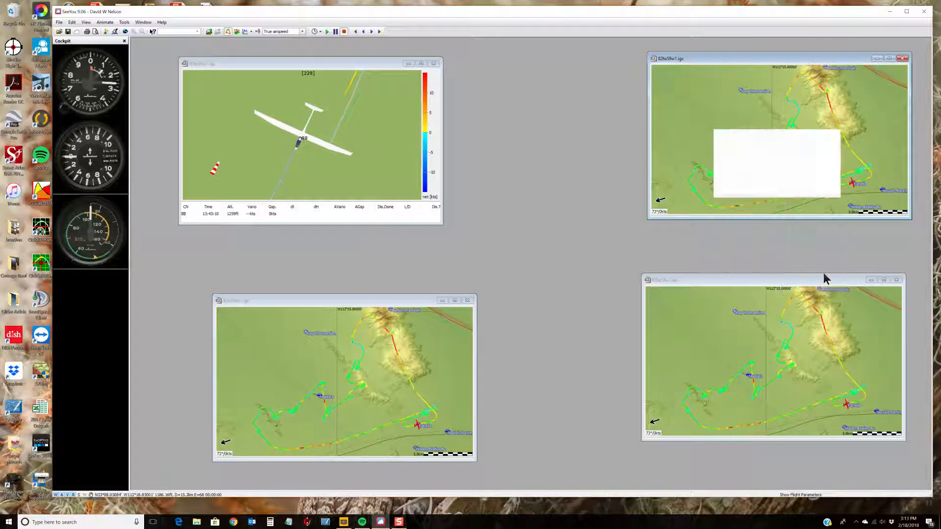
pyautogui.rightClick(715, 118)
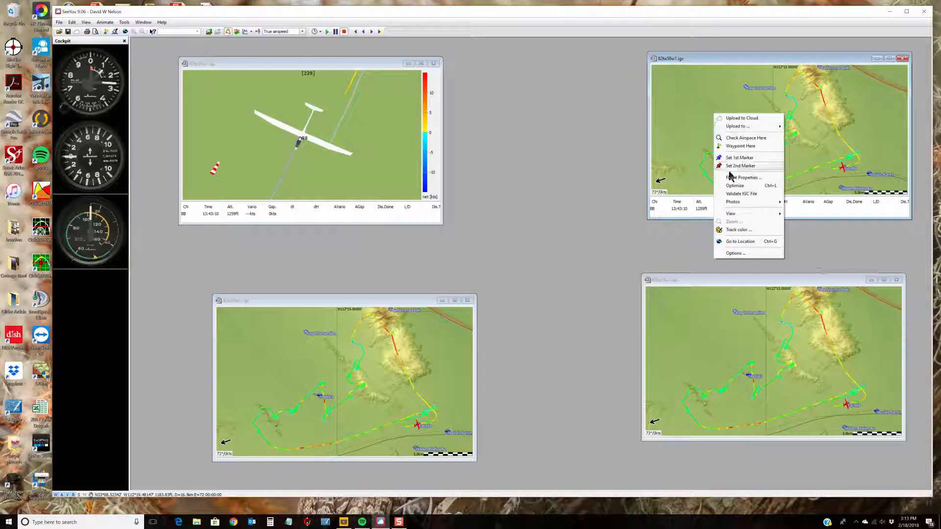
pyautogui.moveTo(755, 214)
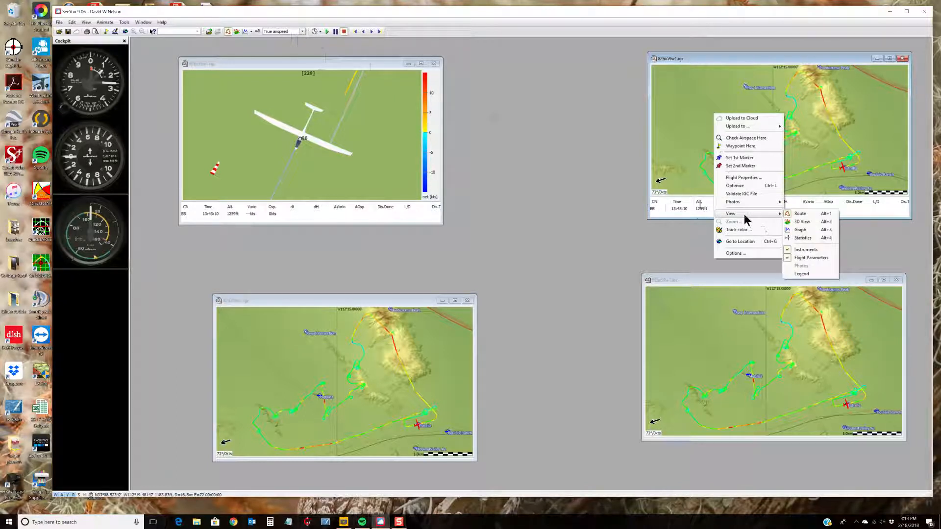
pyautogui.click(823, 279)
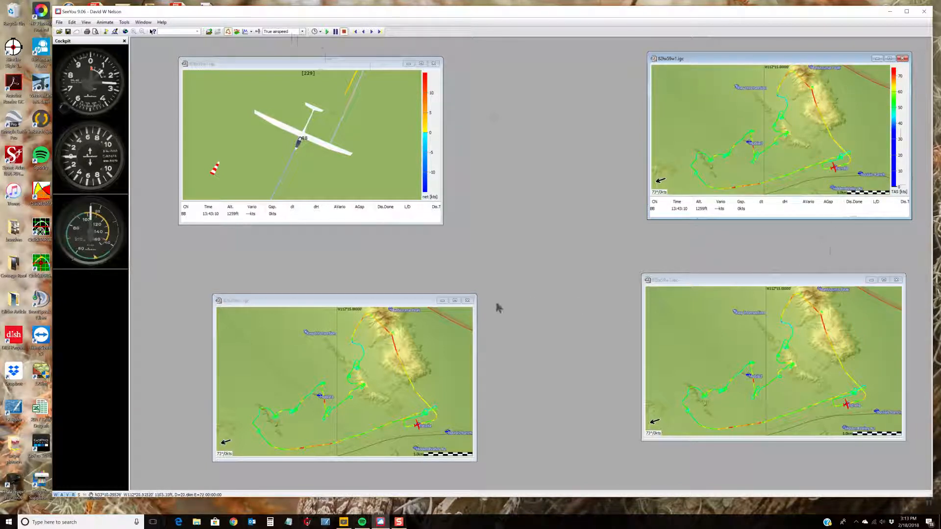
# - Switch the lower-left flight window to Statistics view
pyautogui.click(305, 301)
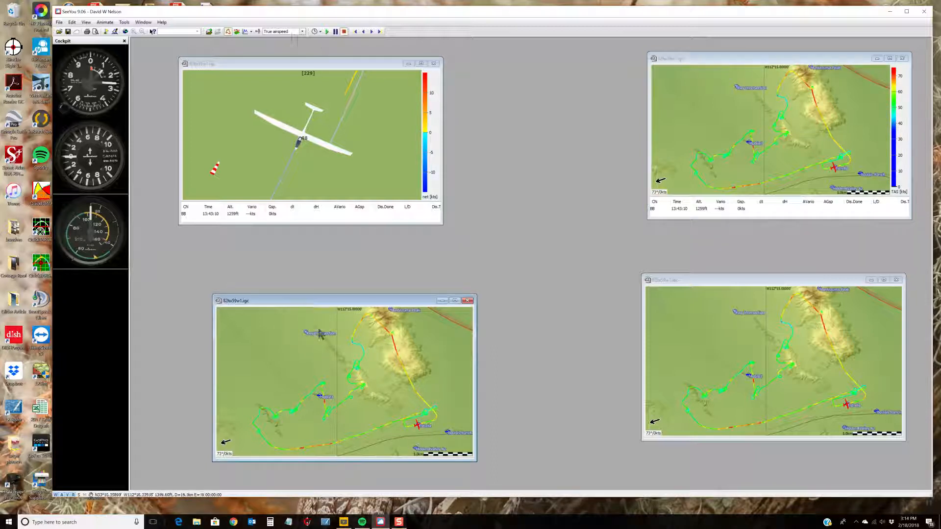
pyautogui.rightClick(283, 354)
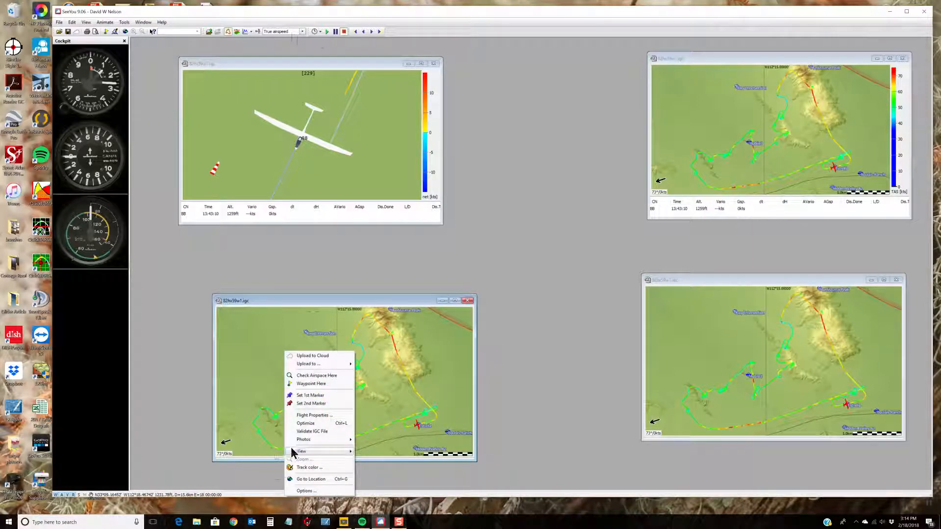
pyautogui.moveTo(300, 452)
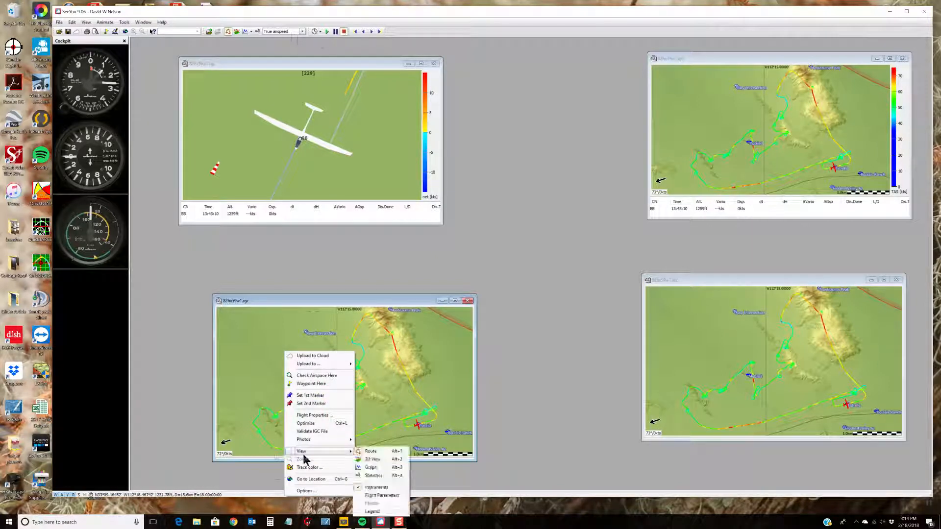
pyautogui.click(383, 476)
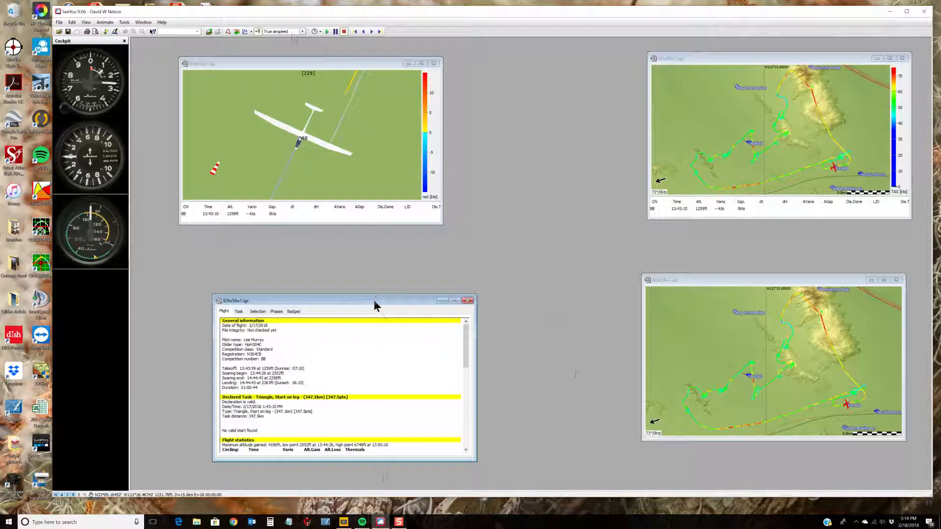
pyautogui.rightClick(382, 354)
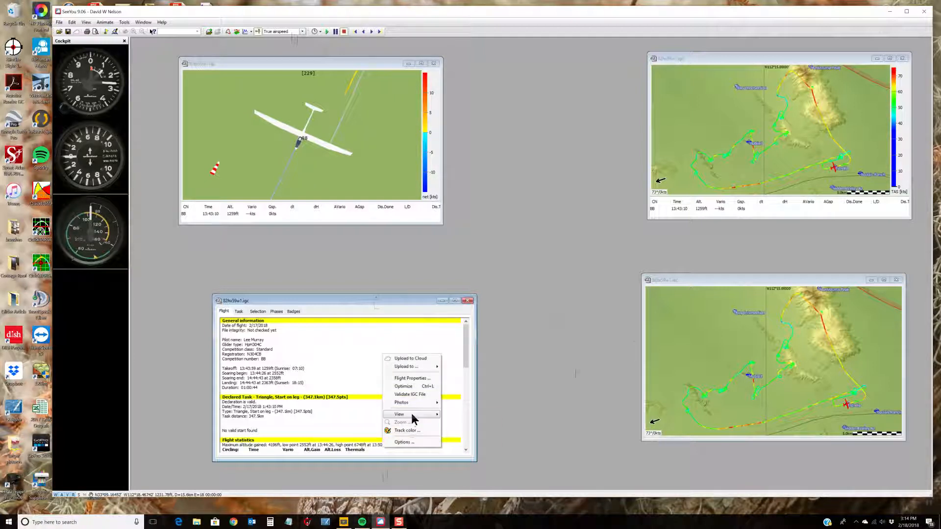
pyautogui.moveTo(411, 415)
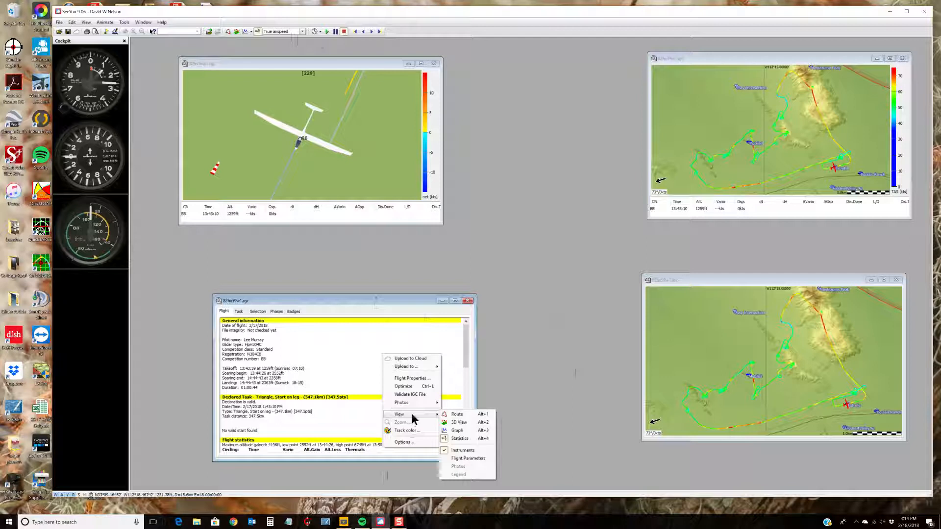
# - Switch the lower-right flight window to Graph view
pyautogui.click(744, 282)
pyautogui.click(744, 281)
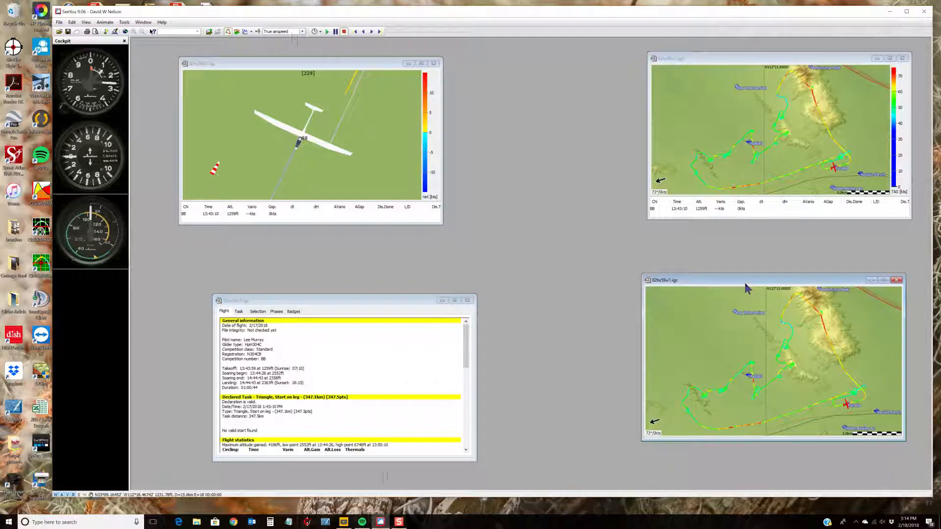
pyautogui.rightClick(737, 317)
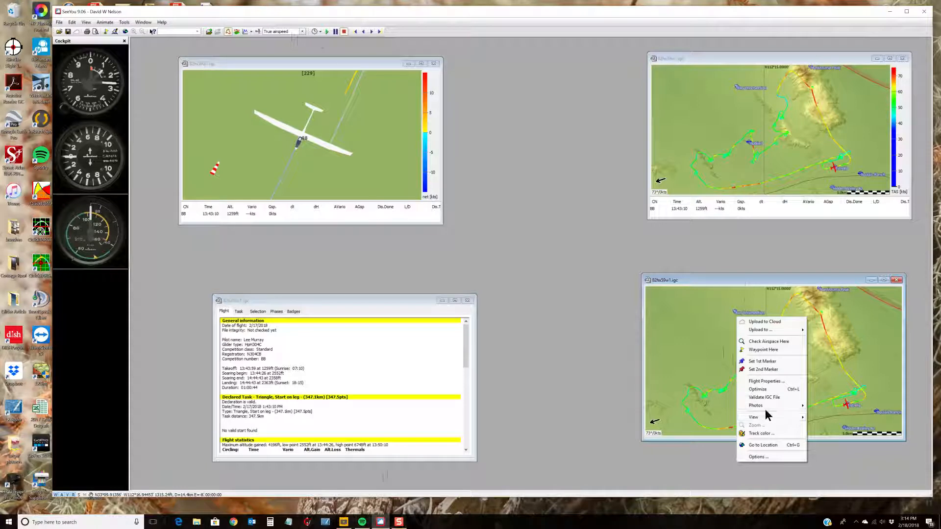
pyautogui.moveTo(770, 418)
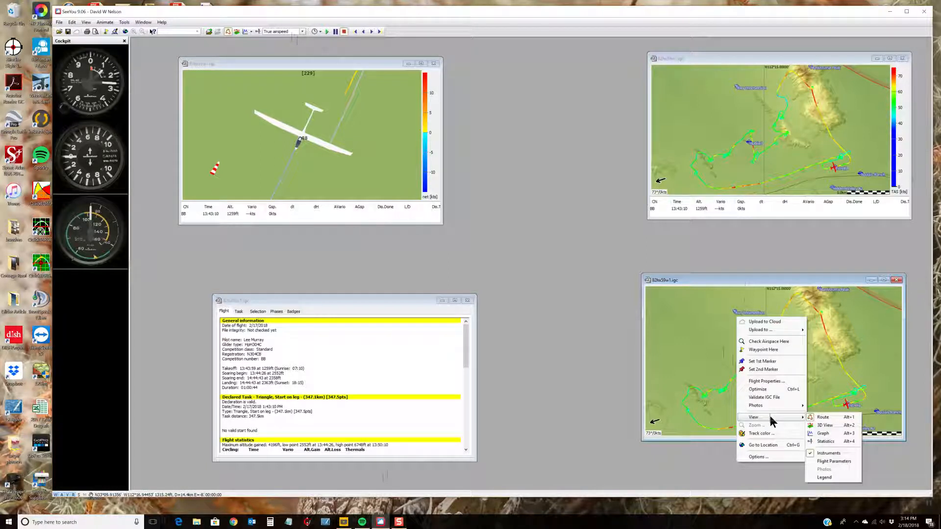
pyautogui.click(839, 435)
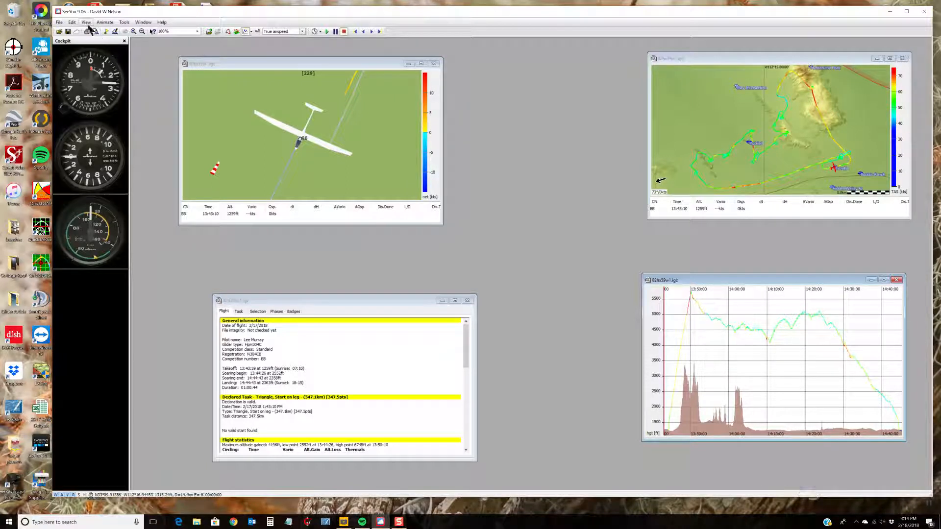
pyautogui.click(86, 23)
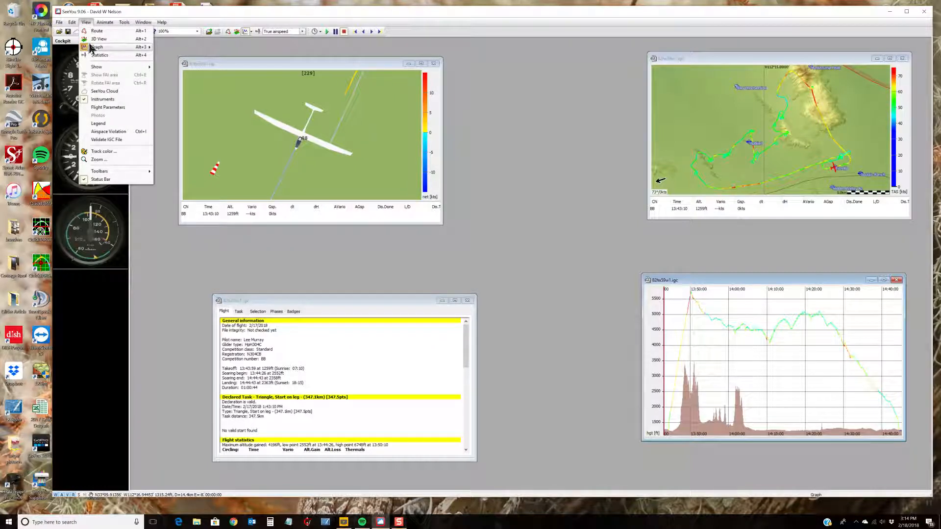
pyautogui.moveTo(97, 47)
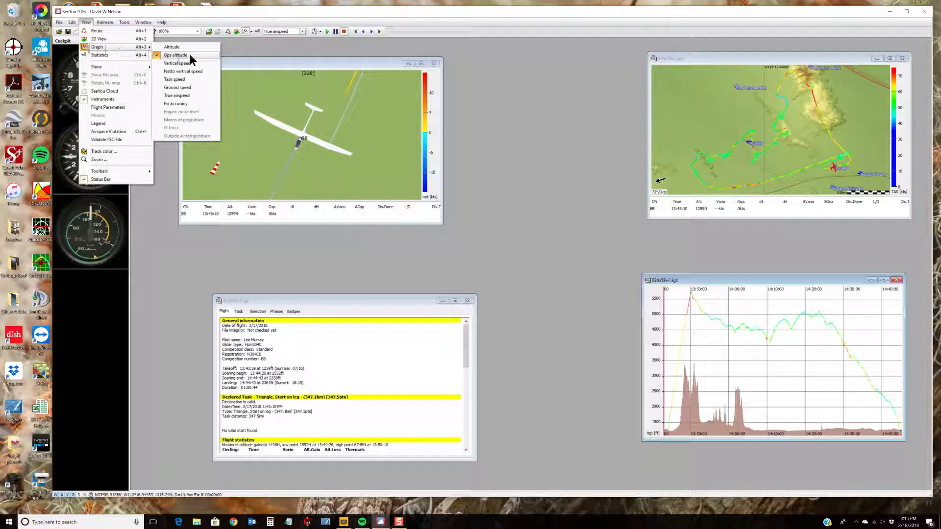
pyautogui.click(619, 167)
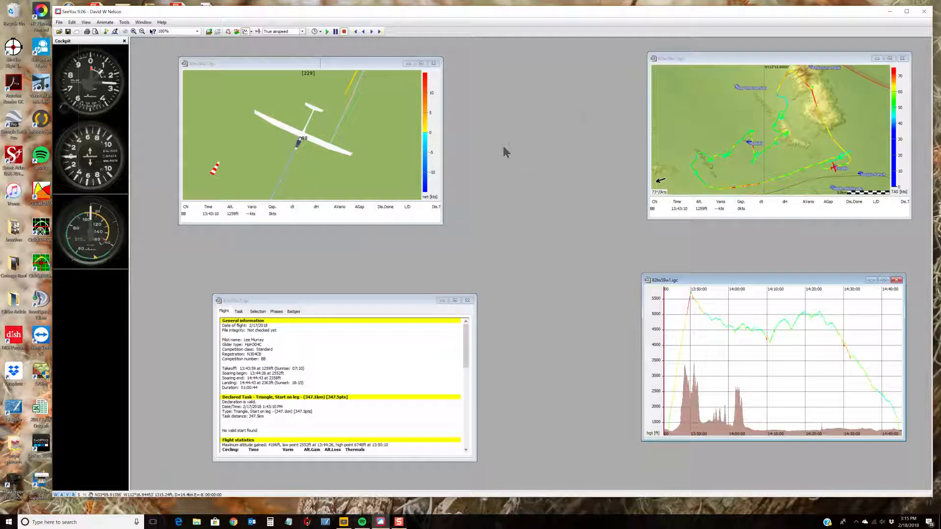
# - Move the 3D window into the workspace's upper-left corner and place the statistics window, reduced in height, directly beneath it
pyautogui.moveTo(298, 63); pyautogui.dragTo(251, 42)
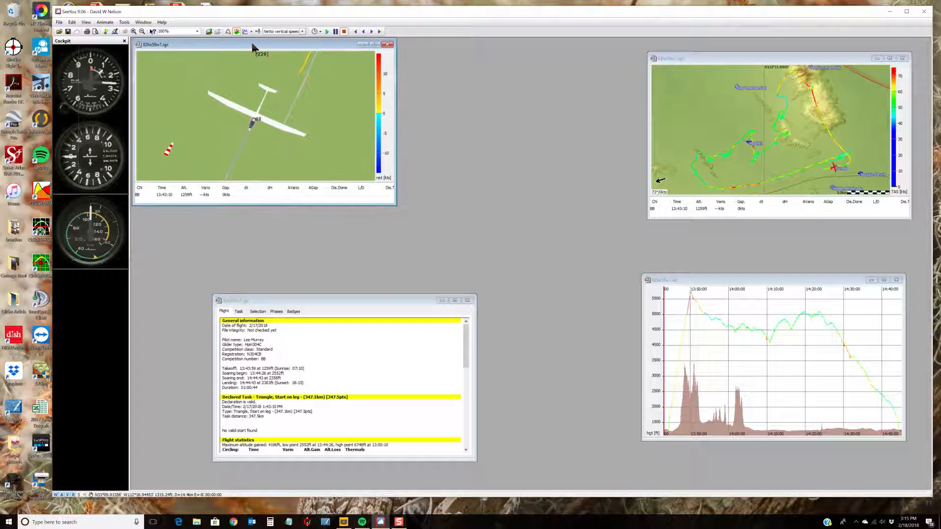
pyautogui.moveTo(345, 302); pyautogui.dragTo(265, 217)
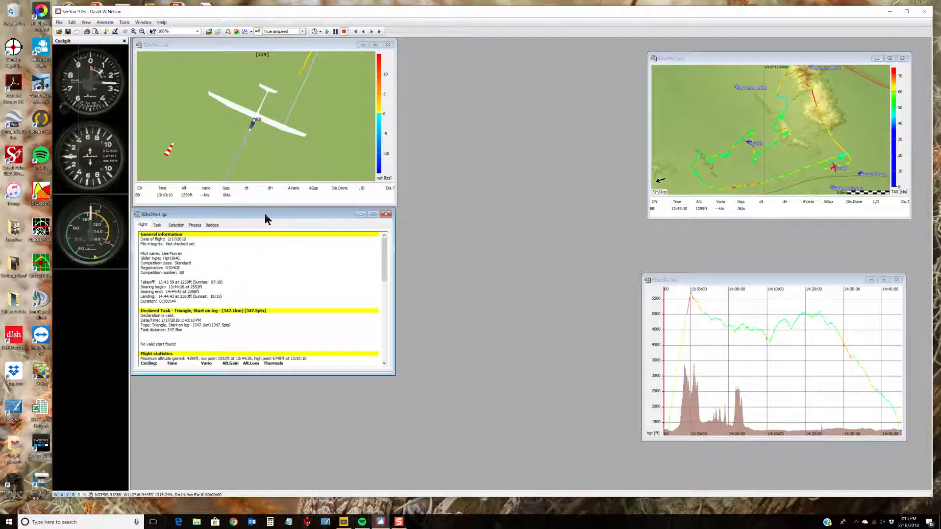
pyautogui.moveTo(265, 375); pyautogui.dragTo(253, 314)
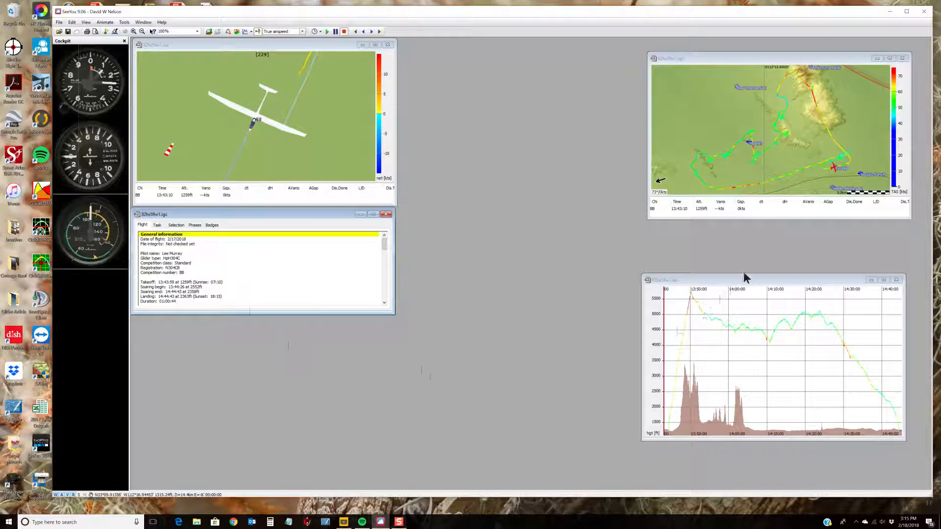
# - Stretch the shortened graph window across the workspace's bottom, and fit the statistics window and a taller 3D window above it
pyautogui.moveTo(746, 275); pyautogui.dragTo(242, 408)
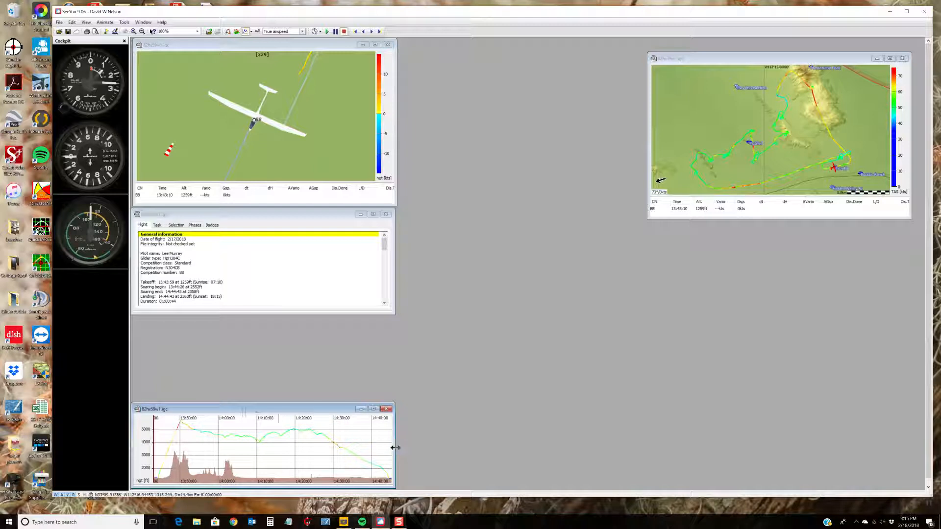
pyautogui.moveTo(395, 448); pyautogui.dragTo(922, 414)
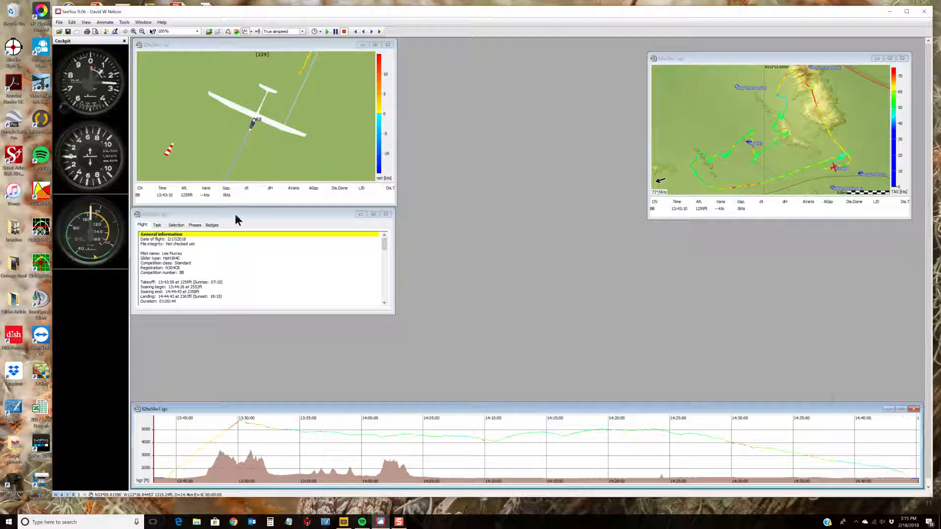
pyautogui.moveTo(233, 215); pyautogui.dragTo(234, 301)
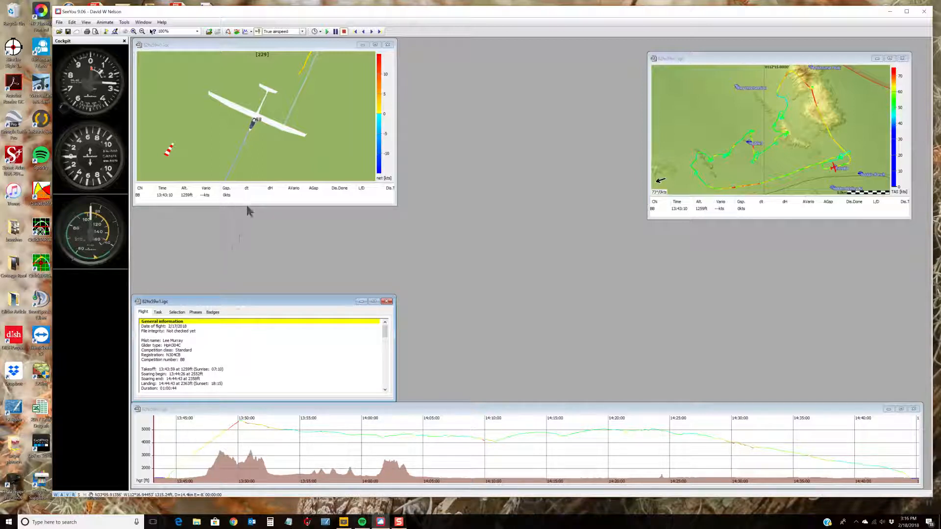
pyautogui.moveTo(247, 206); pyautogui.dragTo(242, 291)
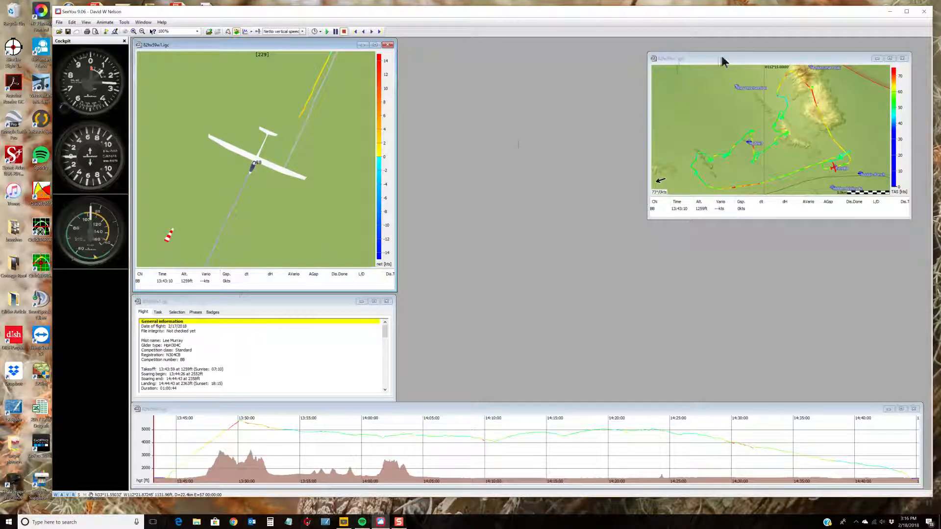
# - Move the route window into the upper-right corner and enlarge it to fill the space beside the 3D and statistics windows
pyautogui.moveTo(759, 61); pyautogui.dragTo(778, 50)
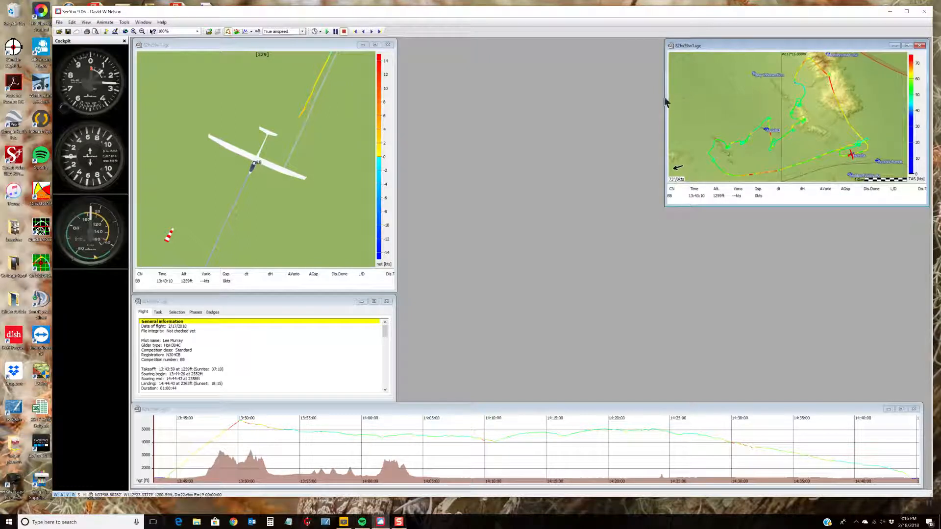
pyautogui.moveTo(665, 97); pyautogui.dragTo(400, 85)
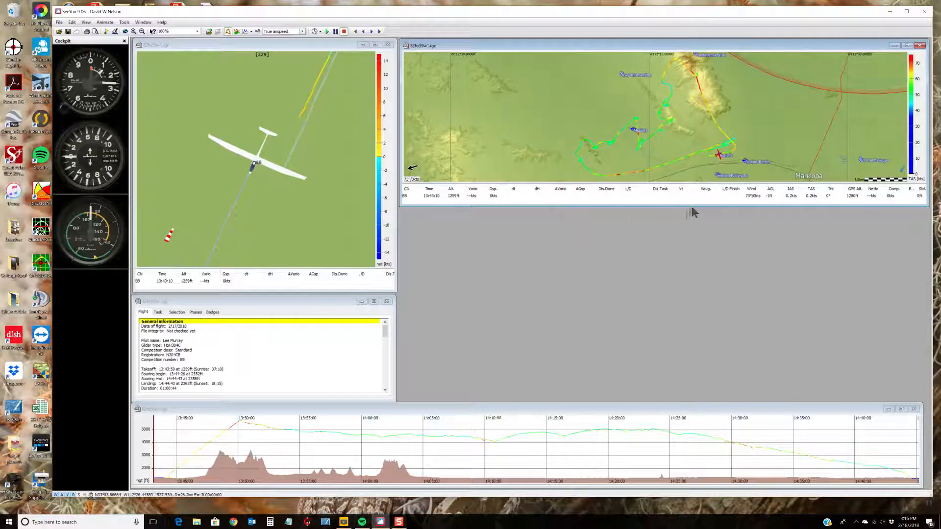
pyautogui.moveTo(693, 205); pyautogui.dragTo(688, 395)
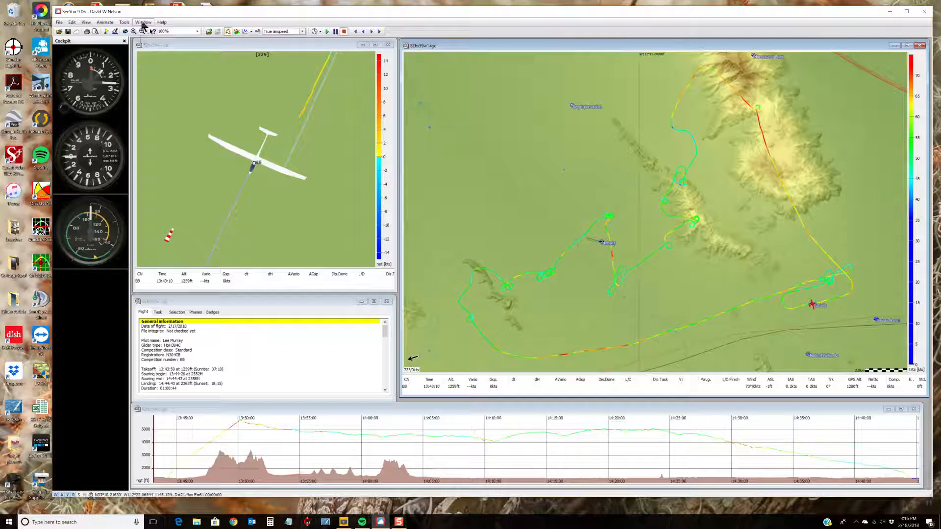
# - Save the current window arrangement as a desktop named Fine
pyautogui.click(143, 23)
pyautogui.moveTo(142, 58)
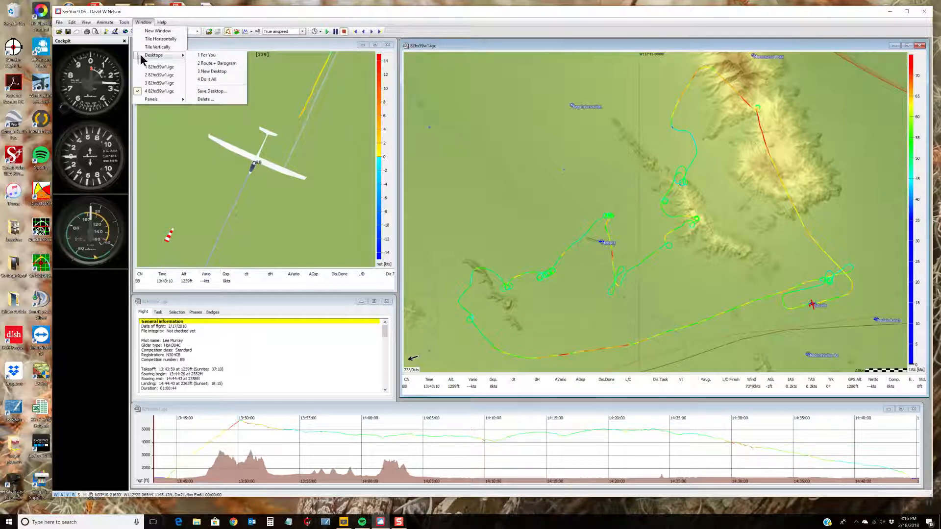
pyautogui.click(205, 92)
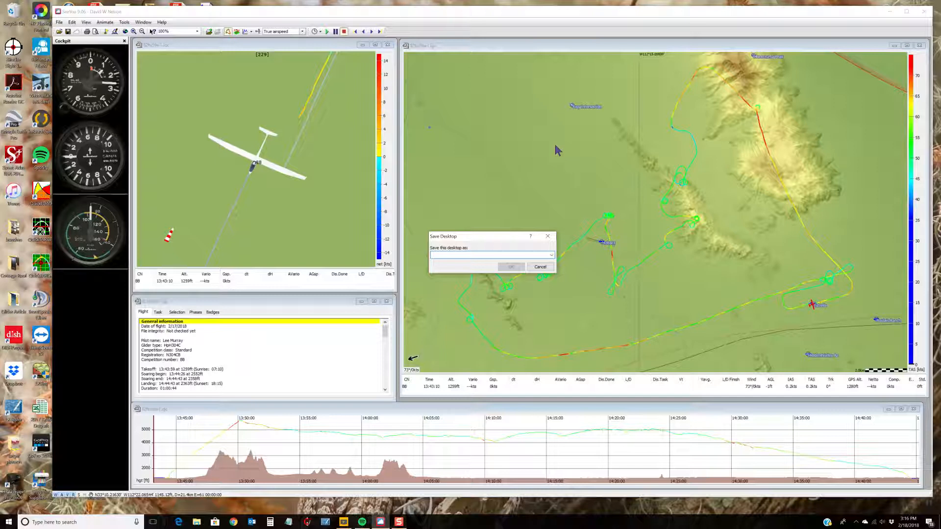
pyautogui.write('Fine')
pyautogui.press('Return')
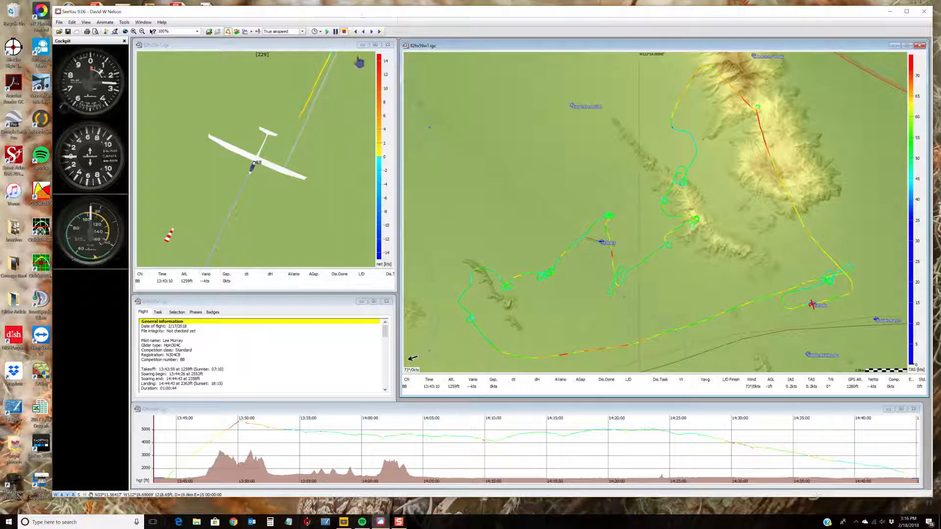
# - Play and stop the flight animation, and restart it with the graph window active
pyautogui.click(327, 32)
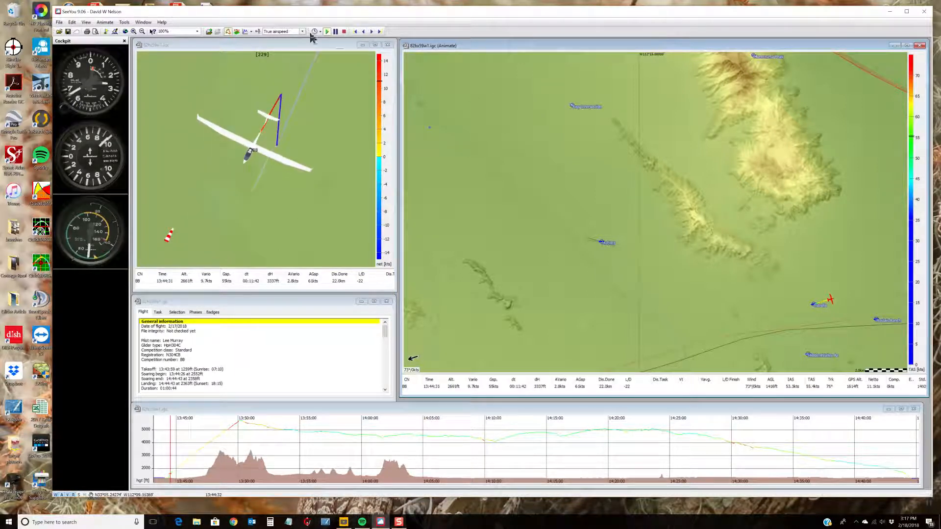
pyautogui.click(344, 32)
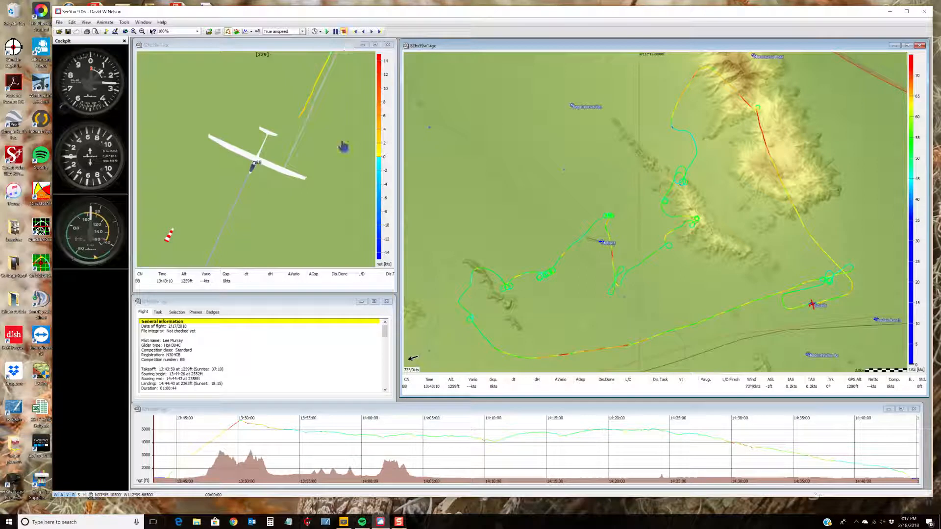
pyautogui.click(363, 411)
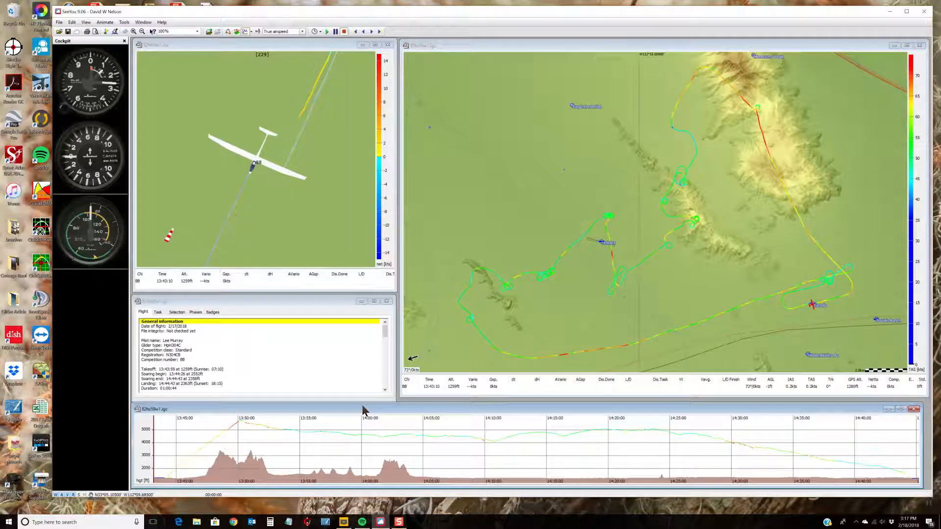
pyautogui.click(326, 32)
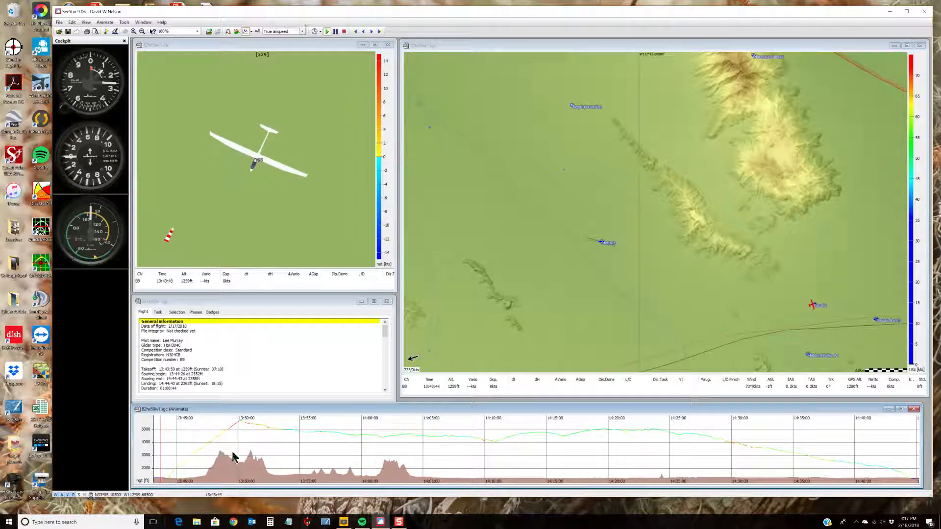
# - Jump the animation along the altitude graph to 13:47:04, 13:54:21, 14:08:32 and 14:10:52, and resume playback from there
pyautogui.click(201, 445)
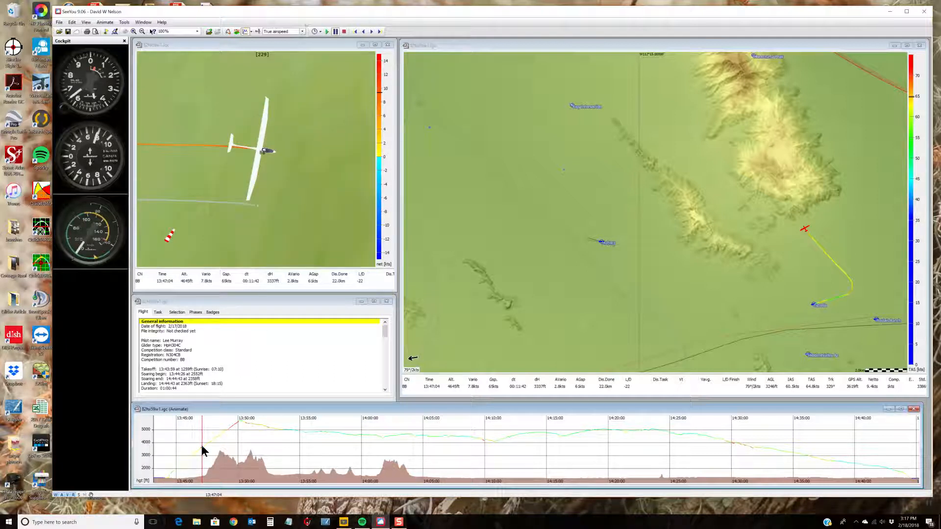
pyautogui.click(291, 430)
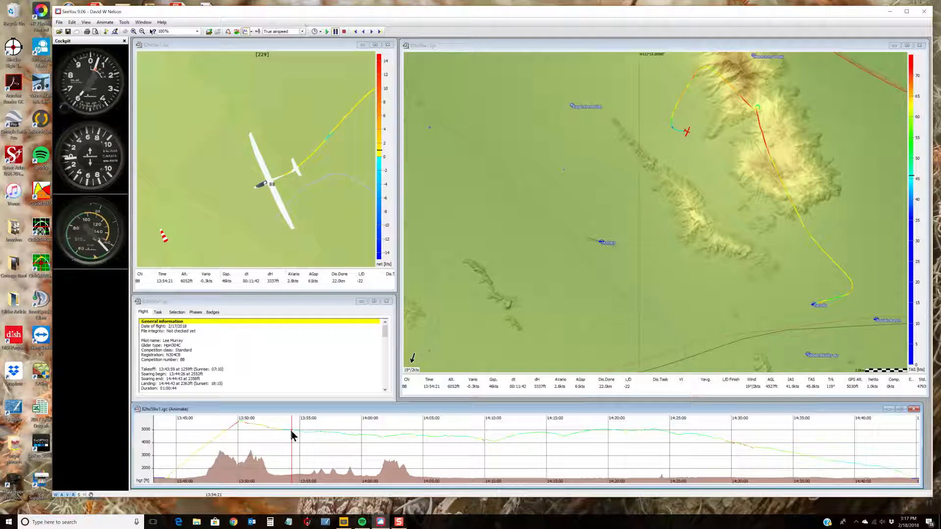
pyautogui.click(466, 435)
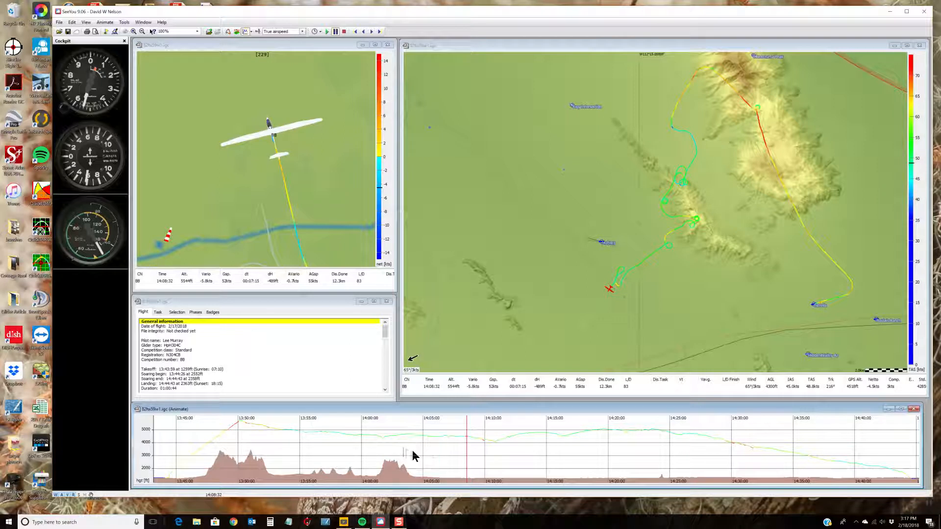
pyautogui.click(495, 441)
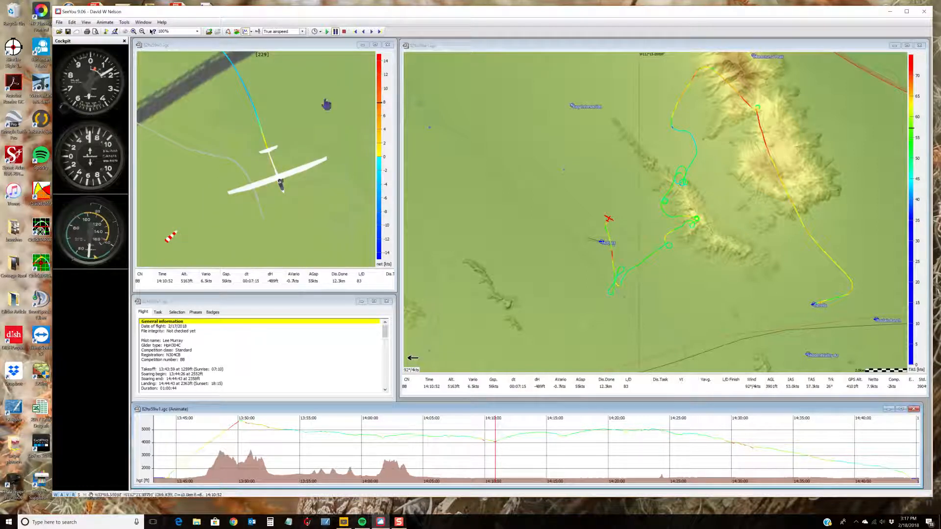
pyautogui.click(327, 32)
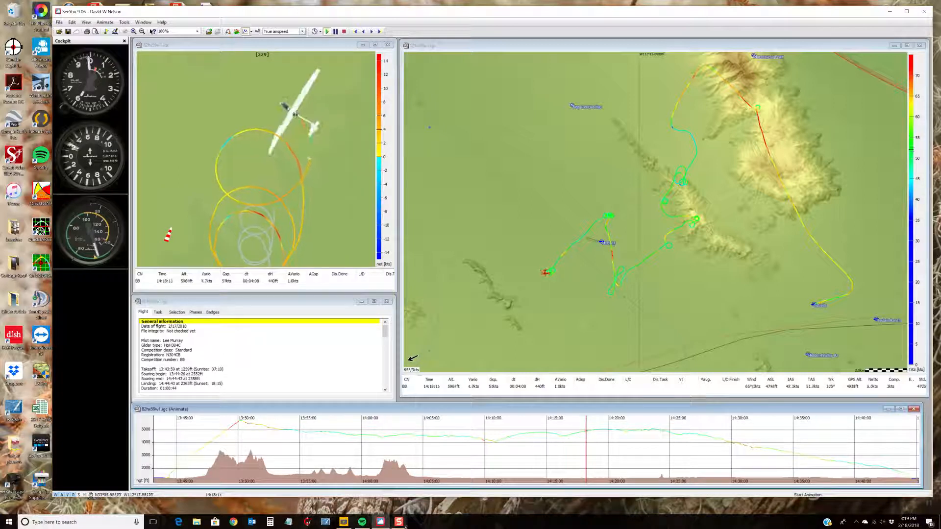
# - Check the saved desktops for the Fine arrangement, and return to the route window
pyautogui.moveTo(409, 523)
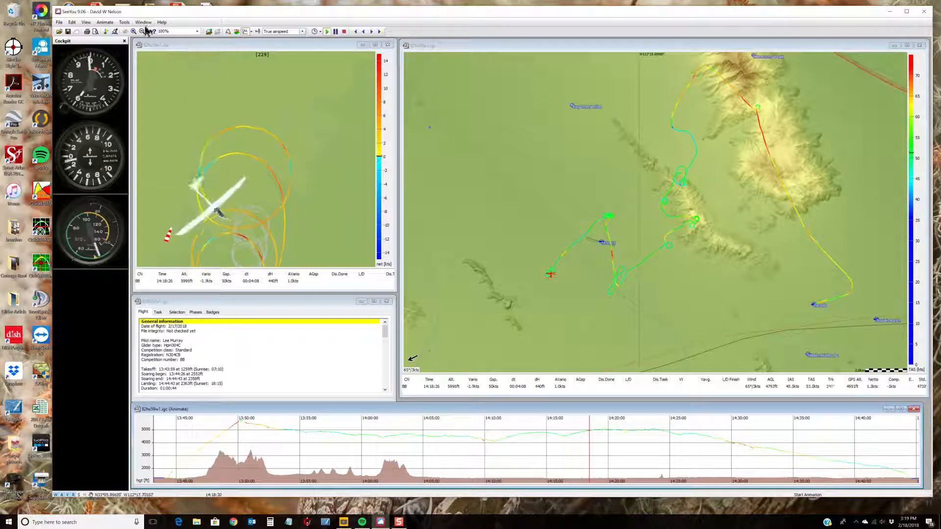
pyautogui.click(143, 22)
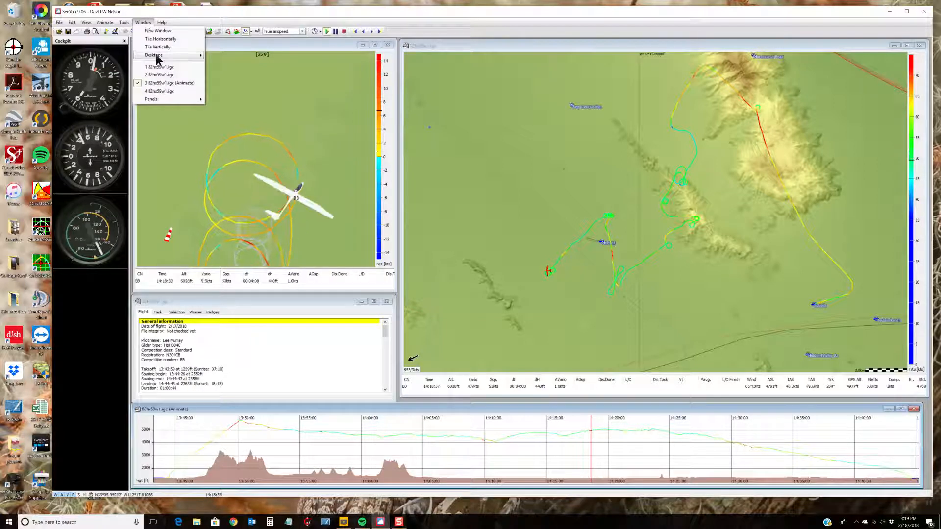
pyautogui.moveTo(157, 58)
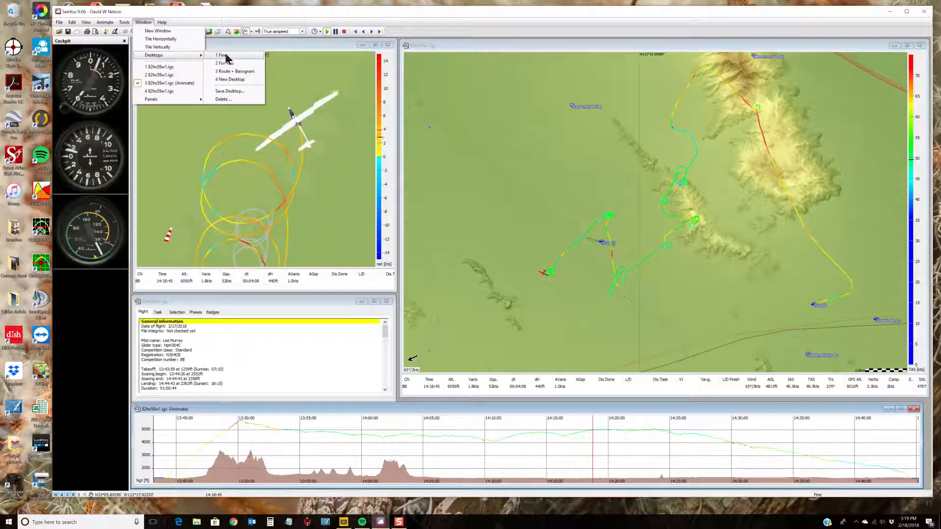
pyautogui.click(429, 151)
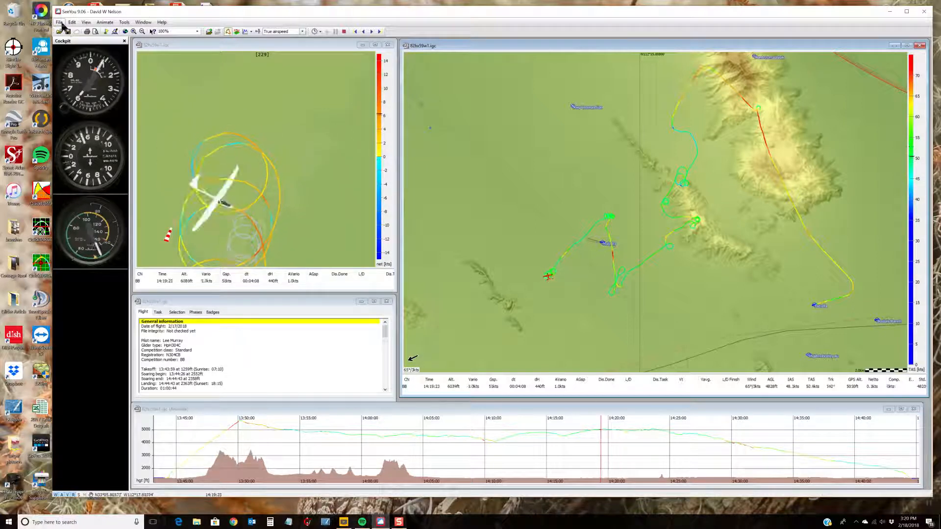
# - Review the available flight view types and the list of saved desktops with the route window active
pyautogui.click(86, 23)
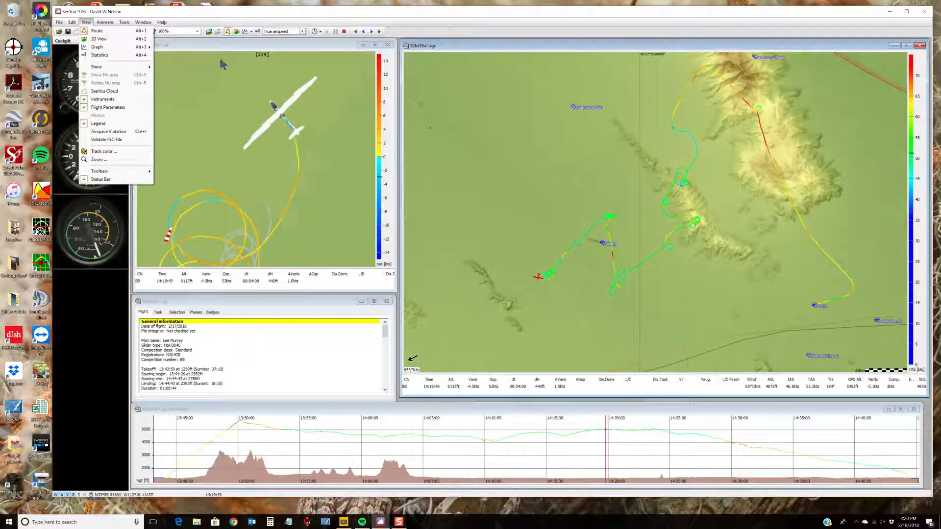
pyautogui.click(117, 30)
pyautogui.click(141, 23)
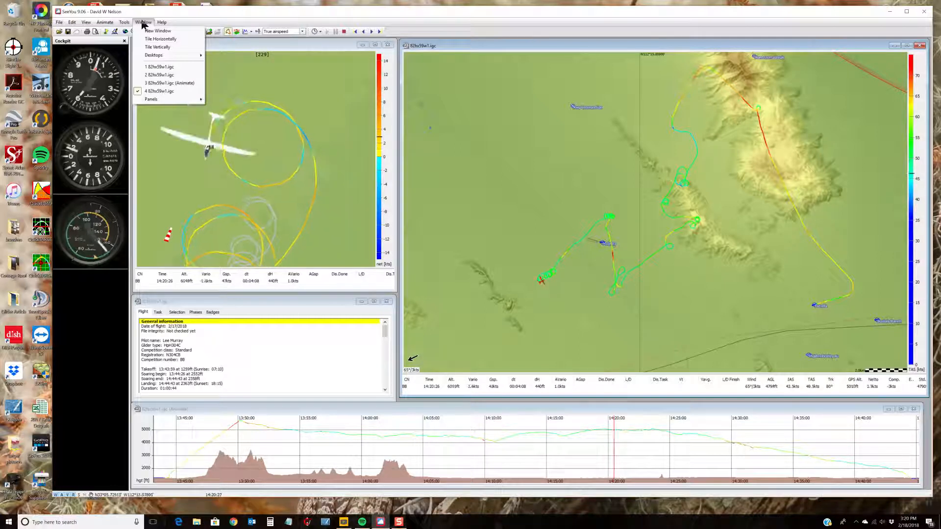
pyautogui.moveTo(148, 59)
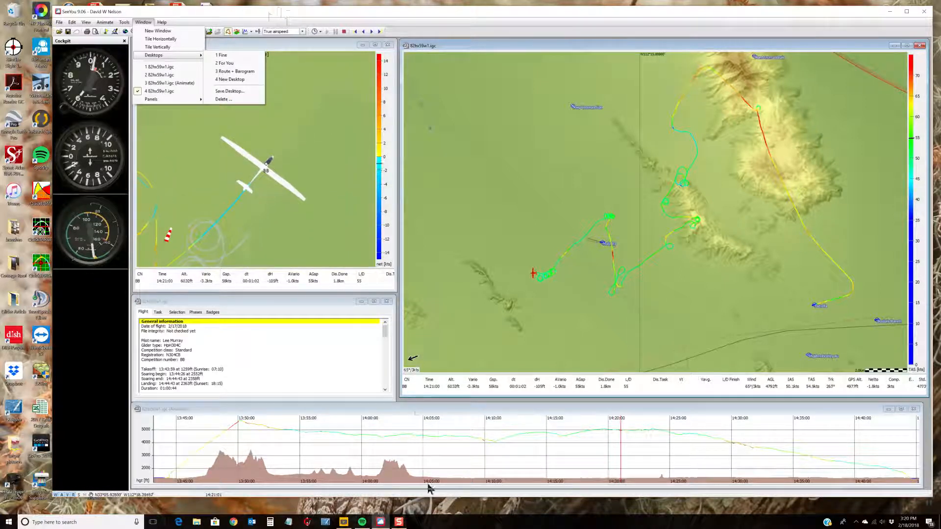
pyautogui.click(399, 523)
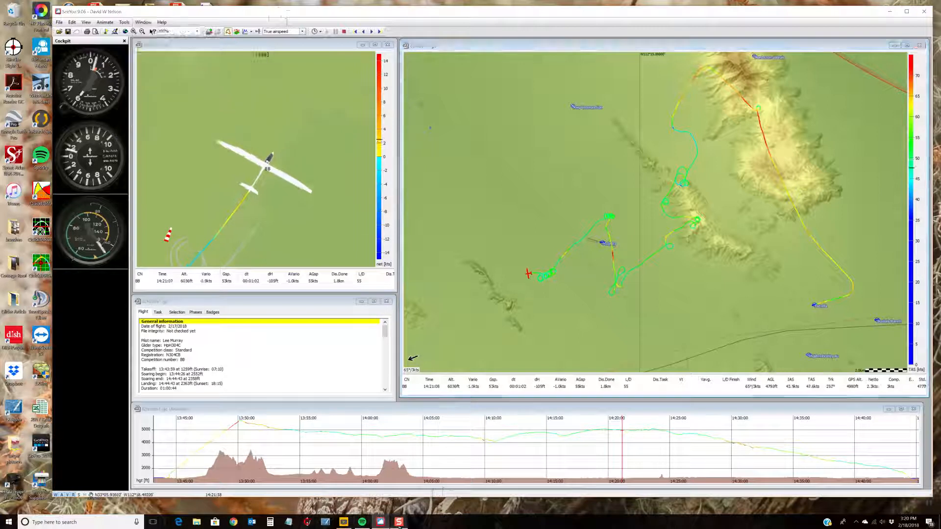